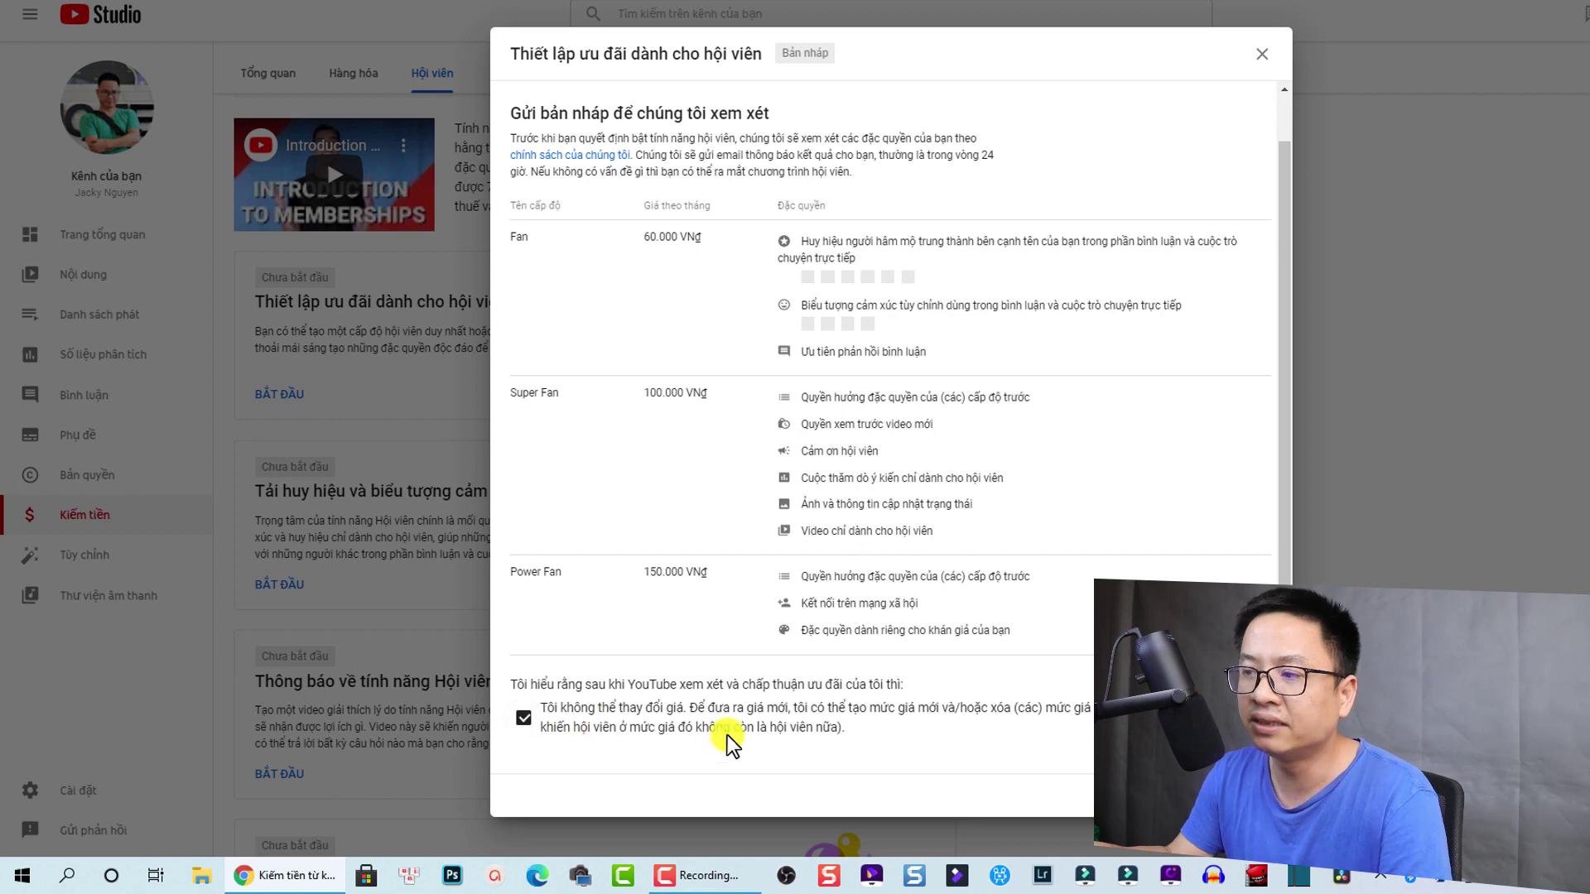
Step: Open the perks review terms, scroll to the end, and accept both the terms and the member perks policy
left_click(728, 787)
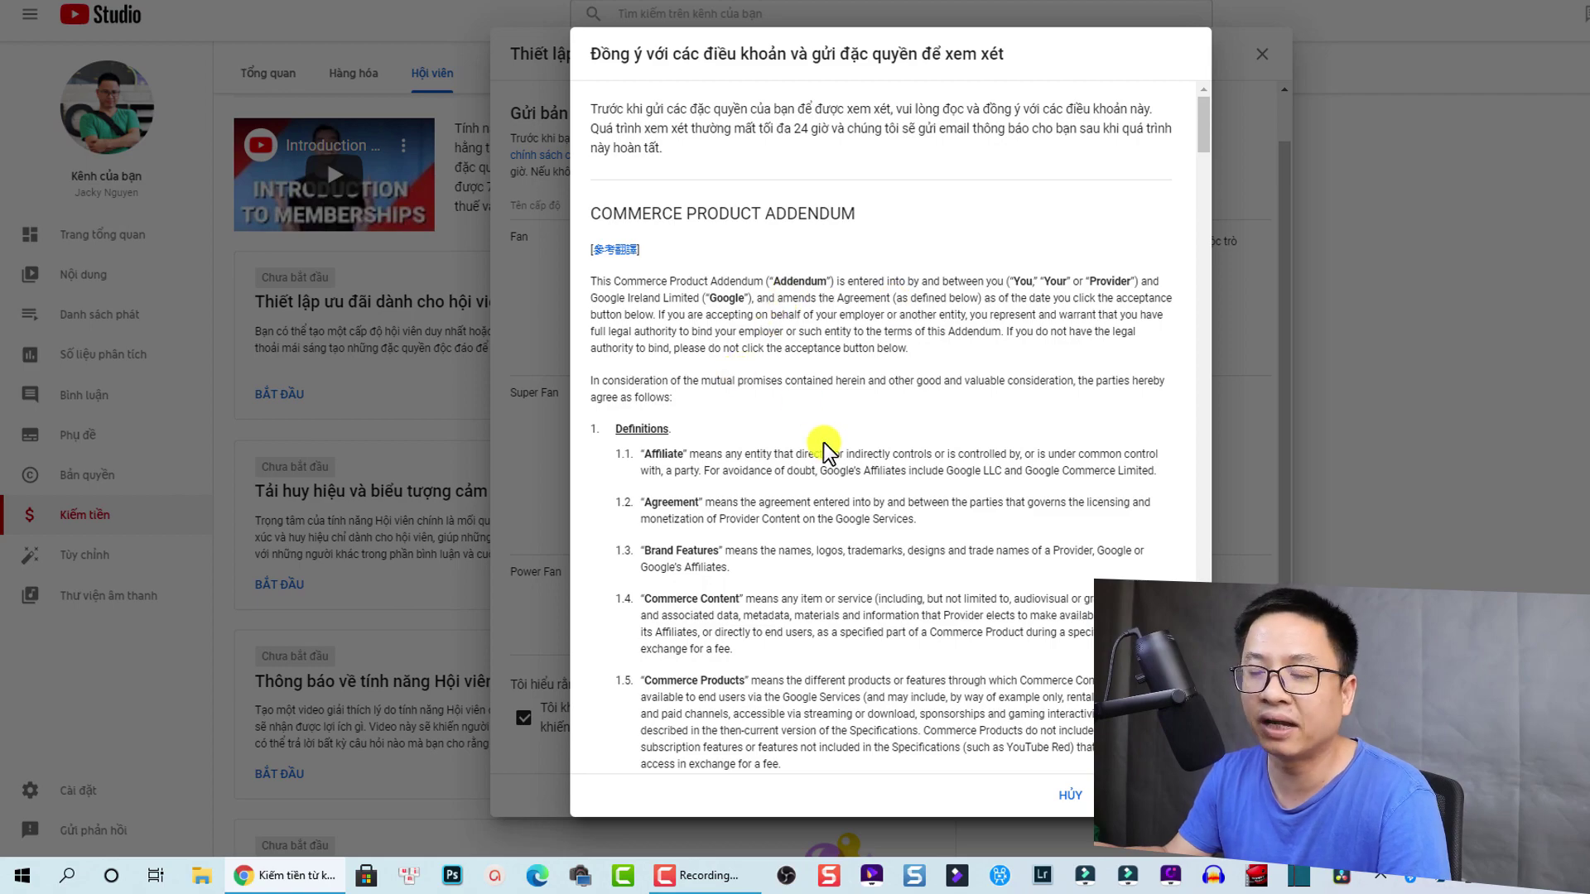
scroll(823, 452, "down", 15)
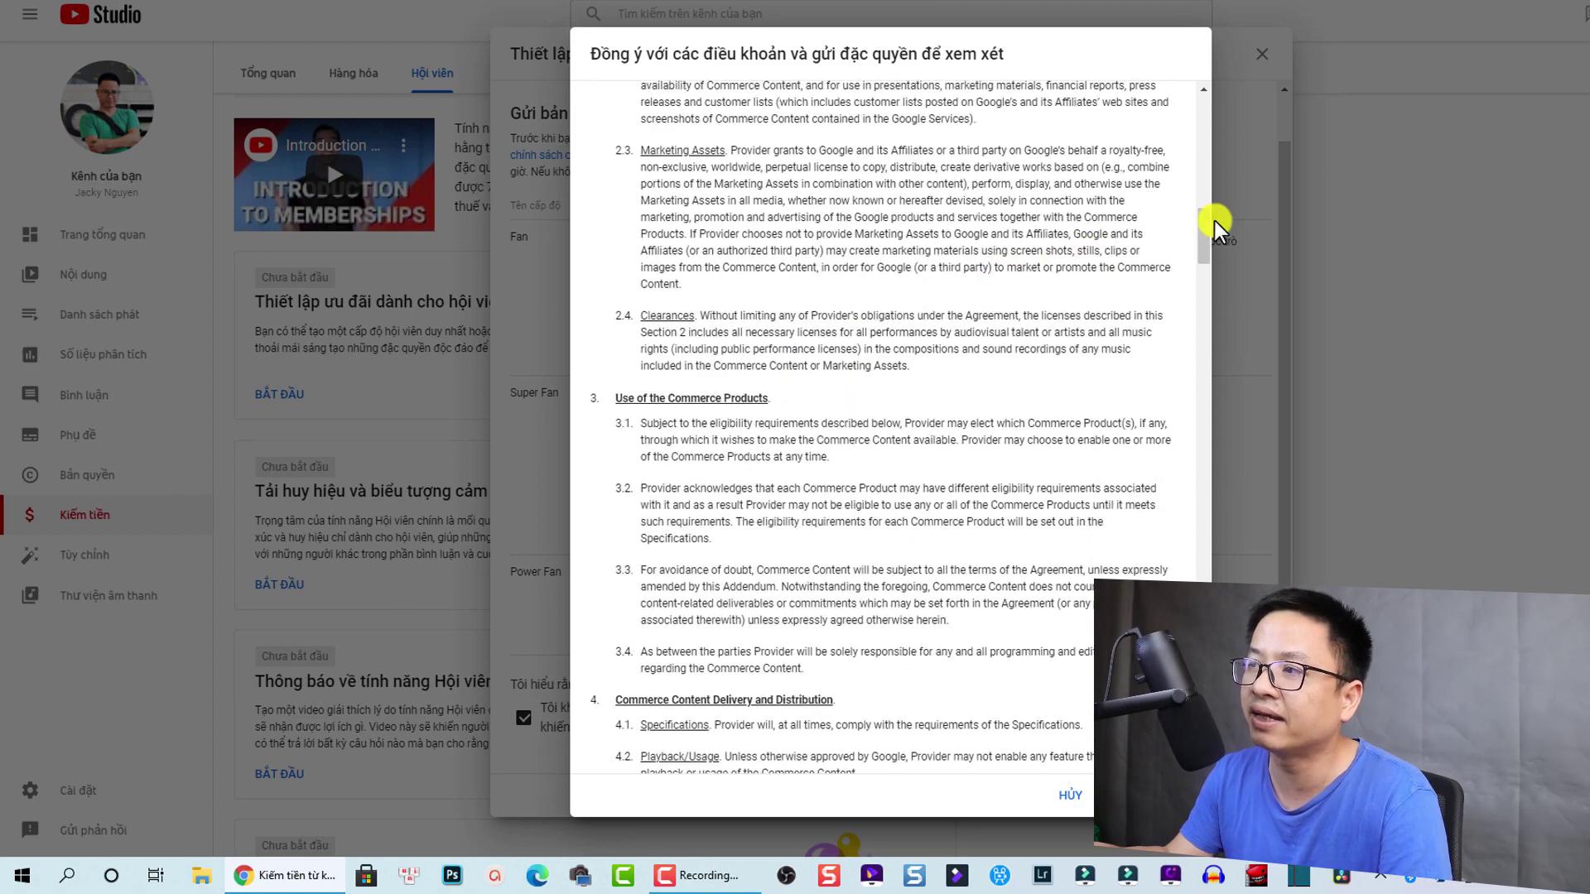
left_click_drag(1214, 231, 1259, 761)
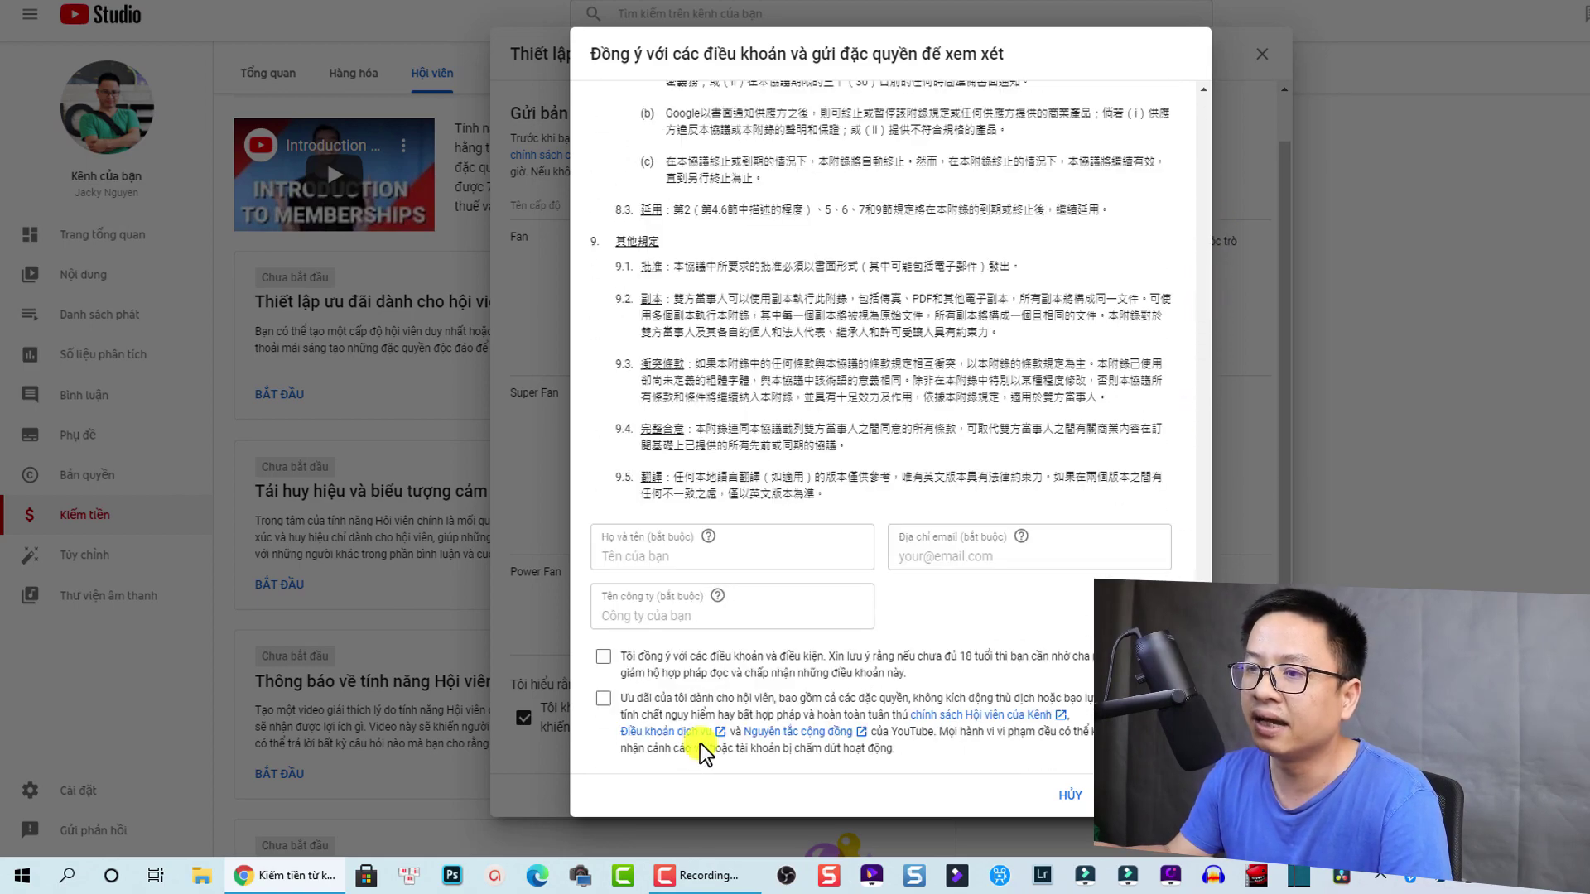
left_click(605, 660)
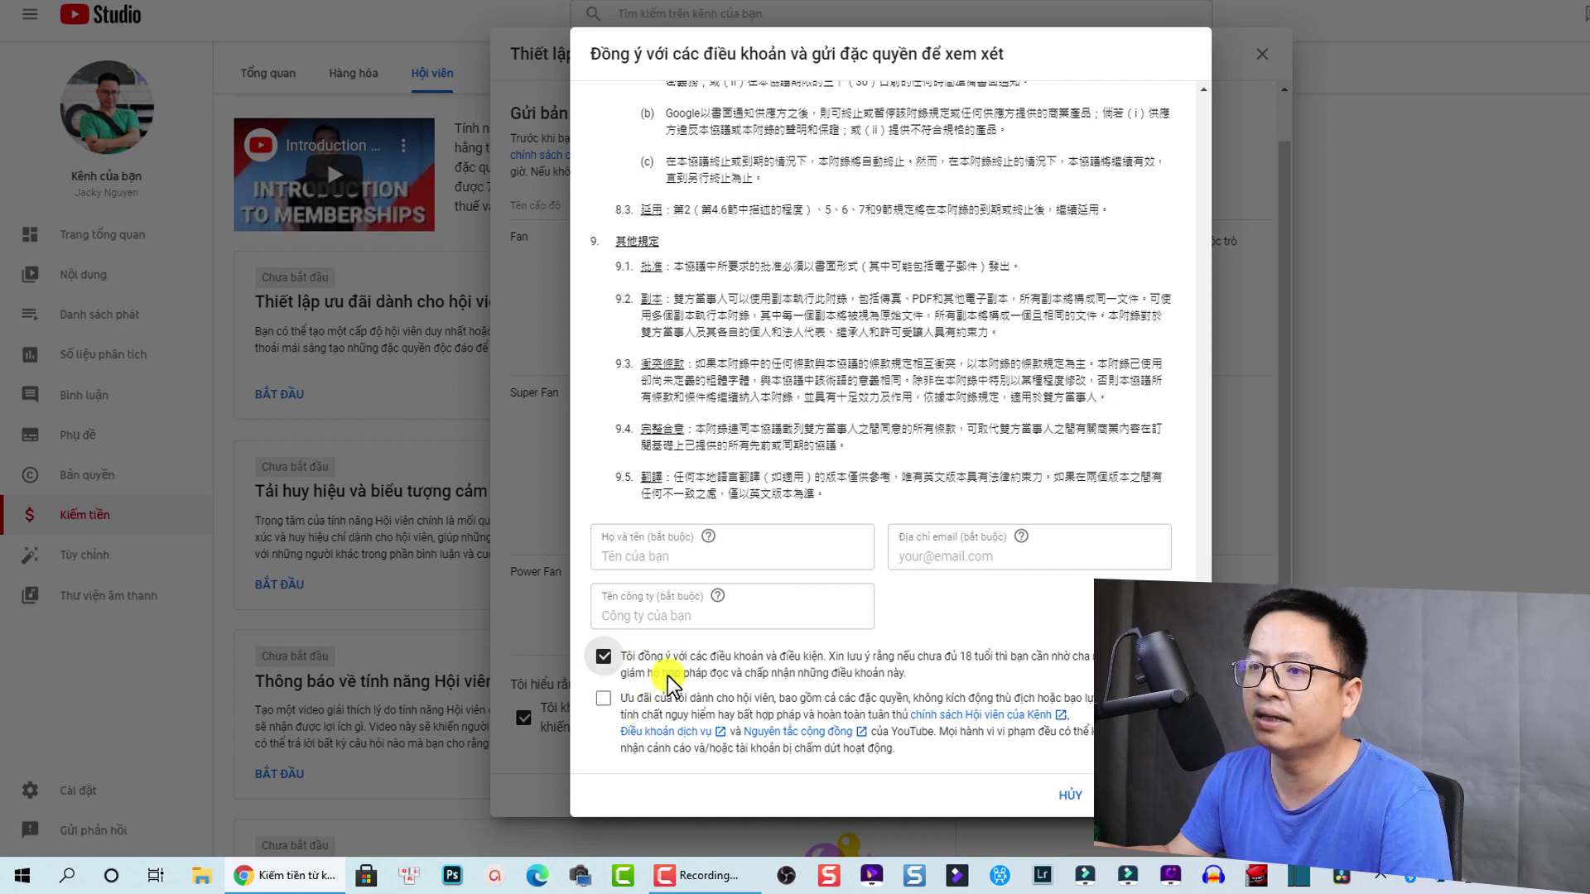
left_click(604, 702)
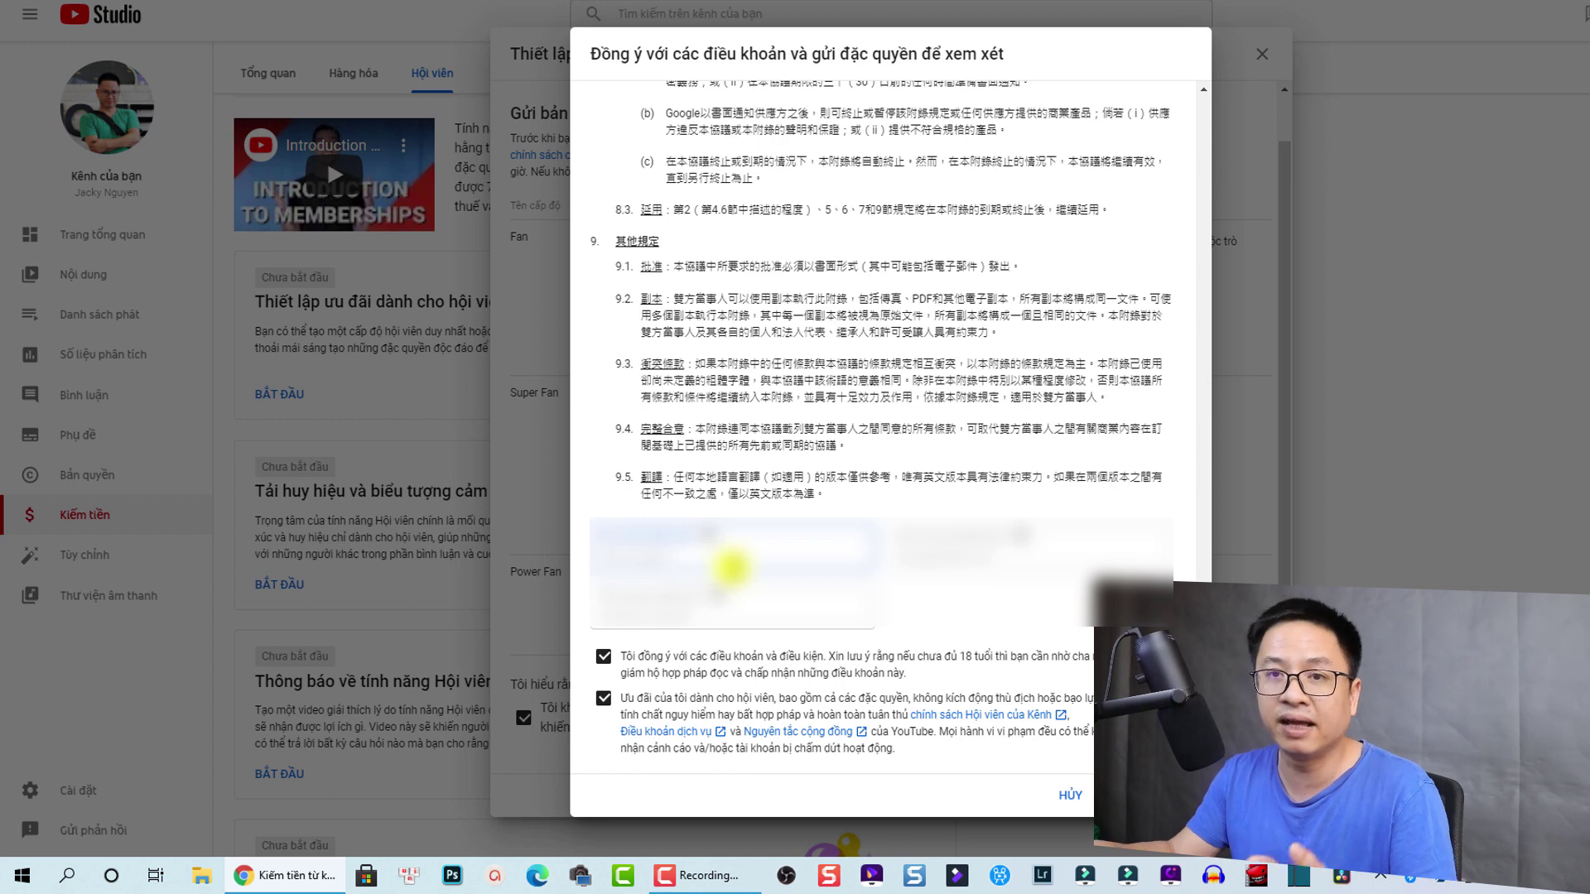
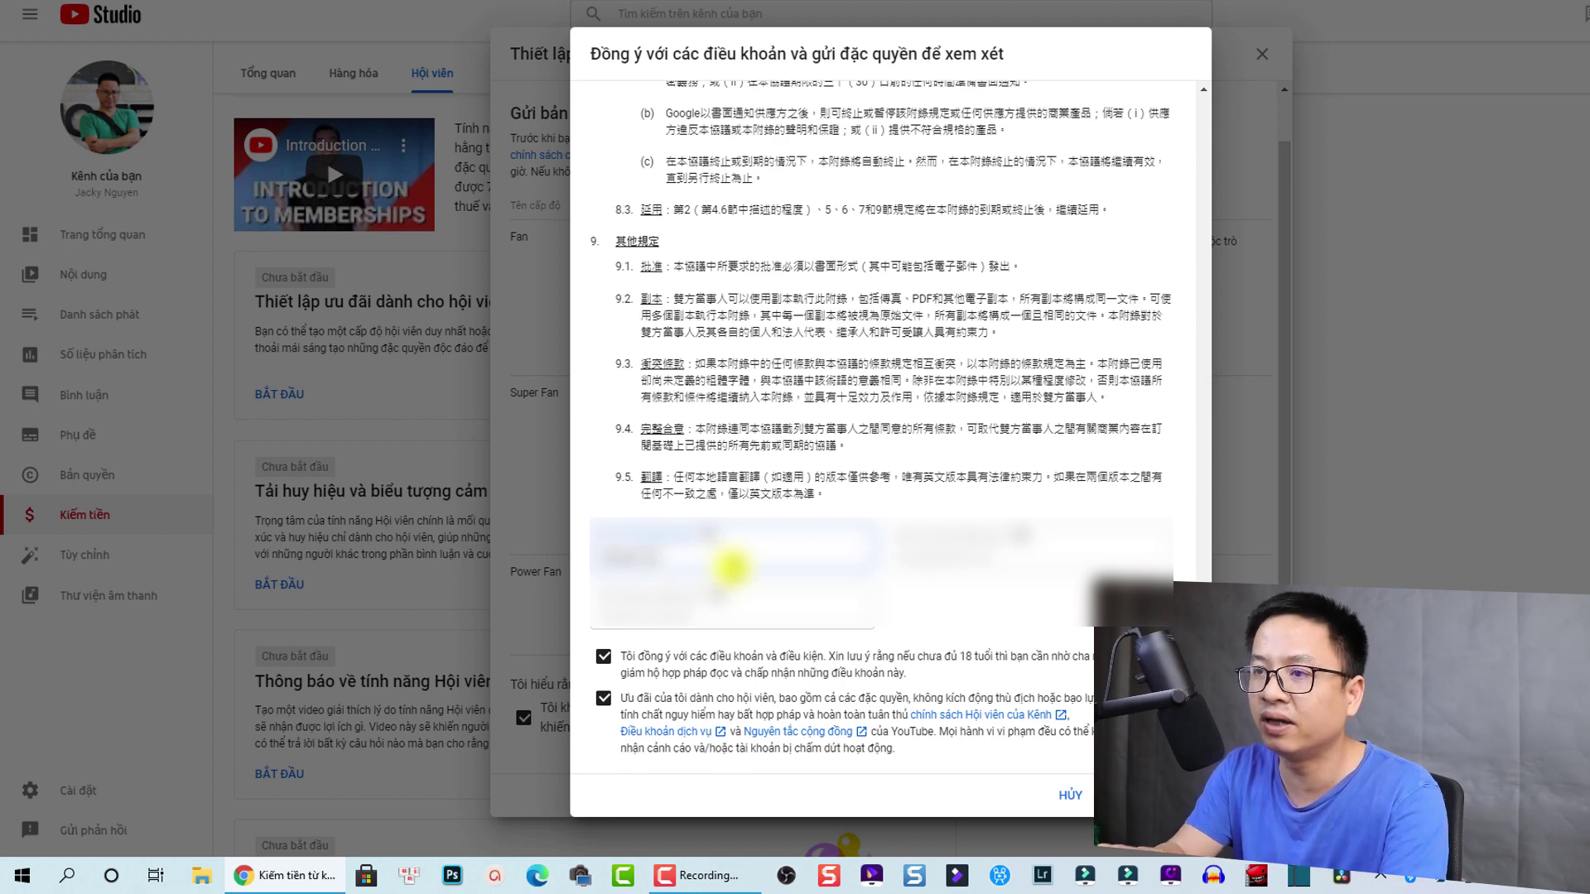
Step: Fill in the signer's full name and contact e-mail in the signature fields
key("Tab")
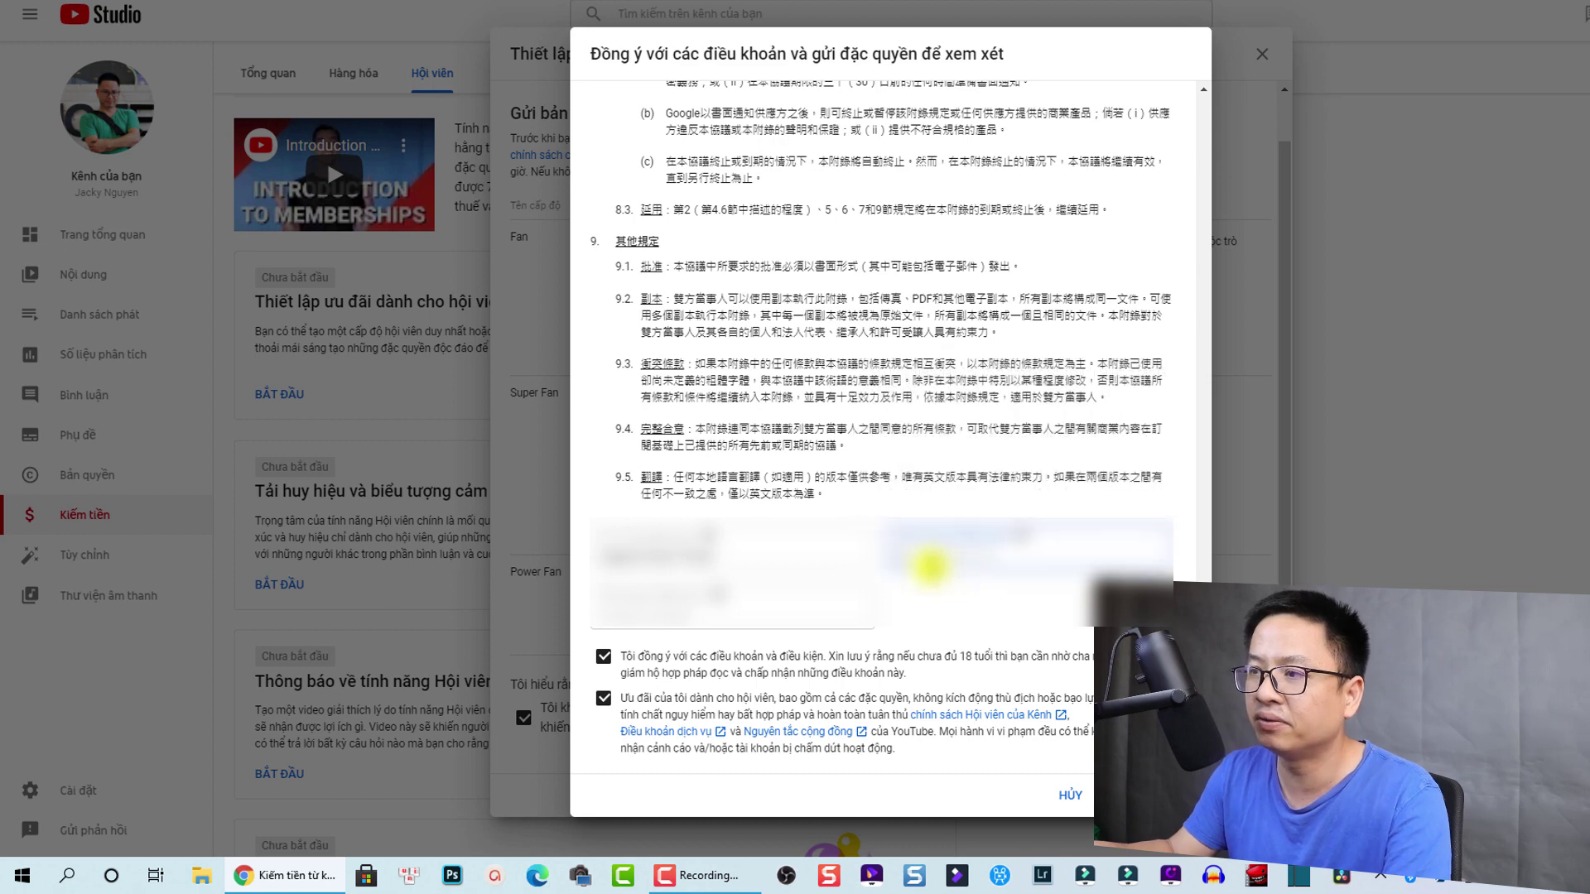
left_click(929, 567)
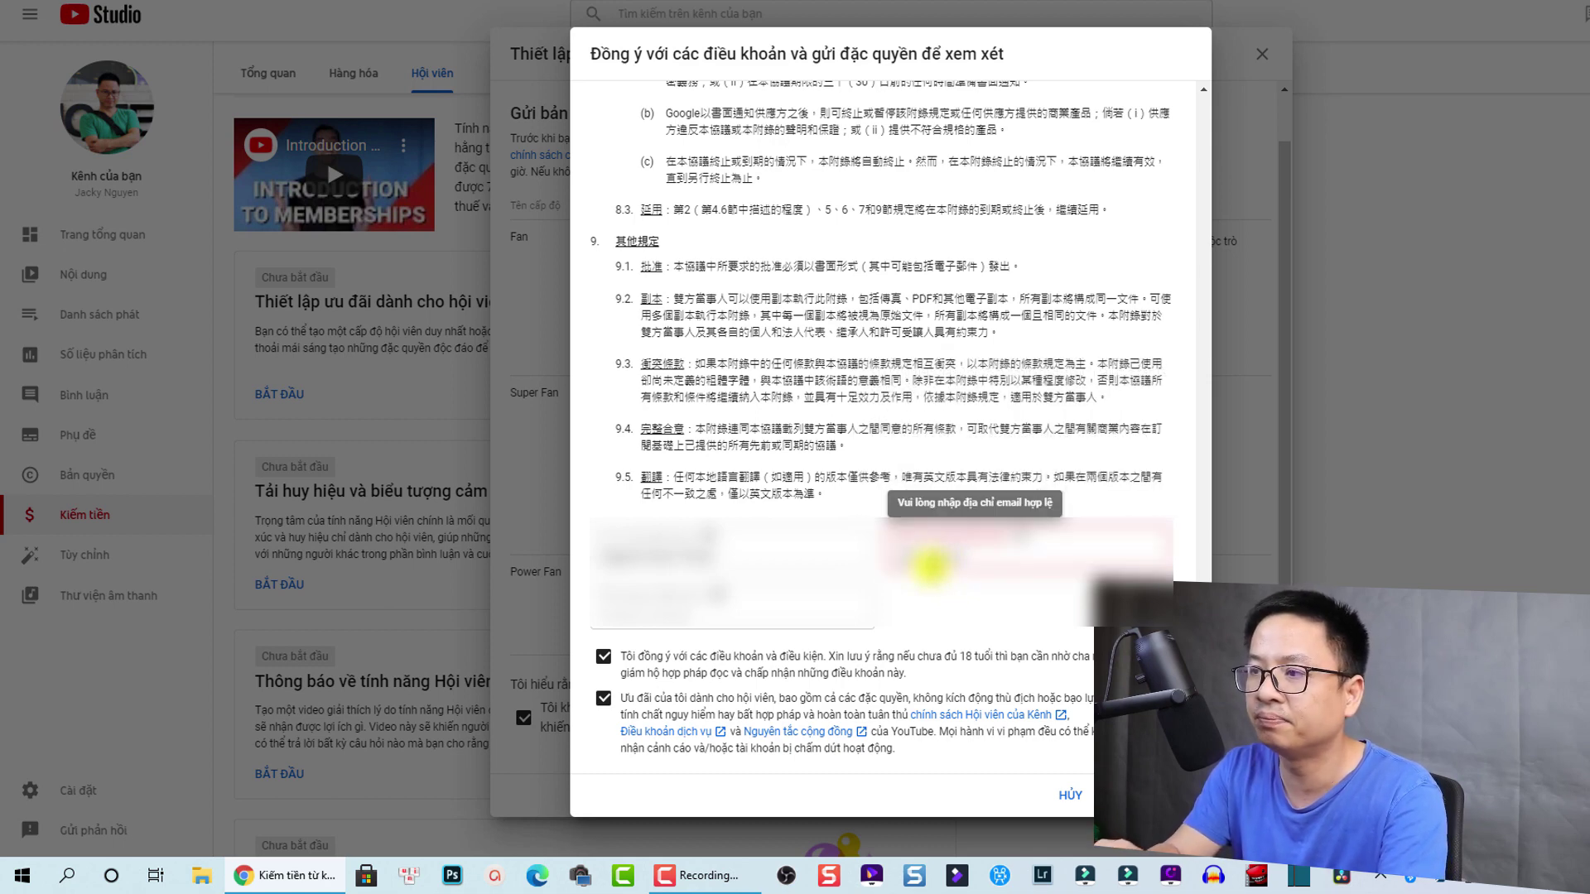
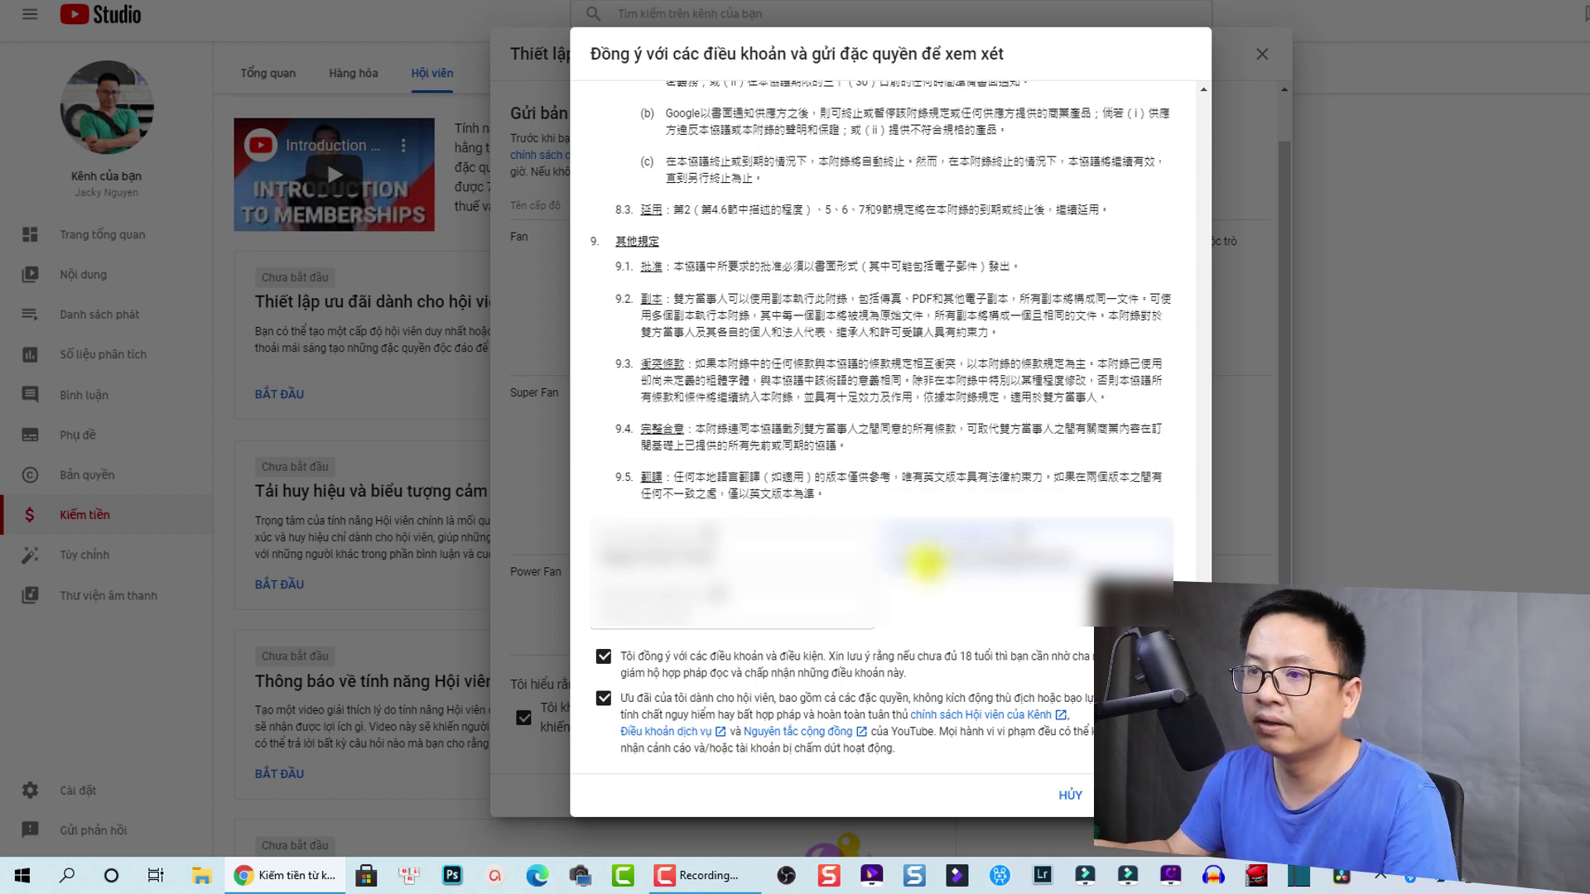
left_click(649, 614)
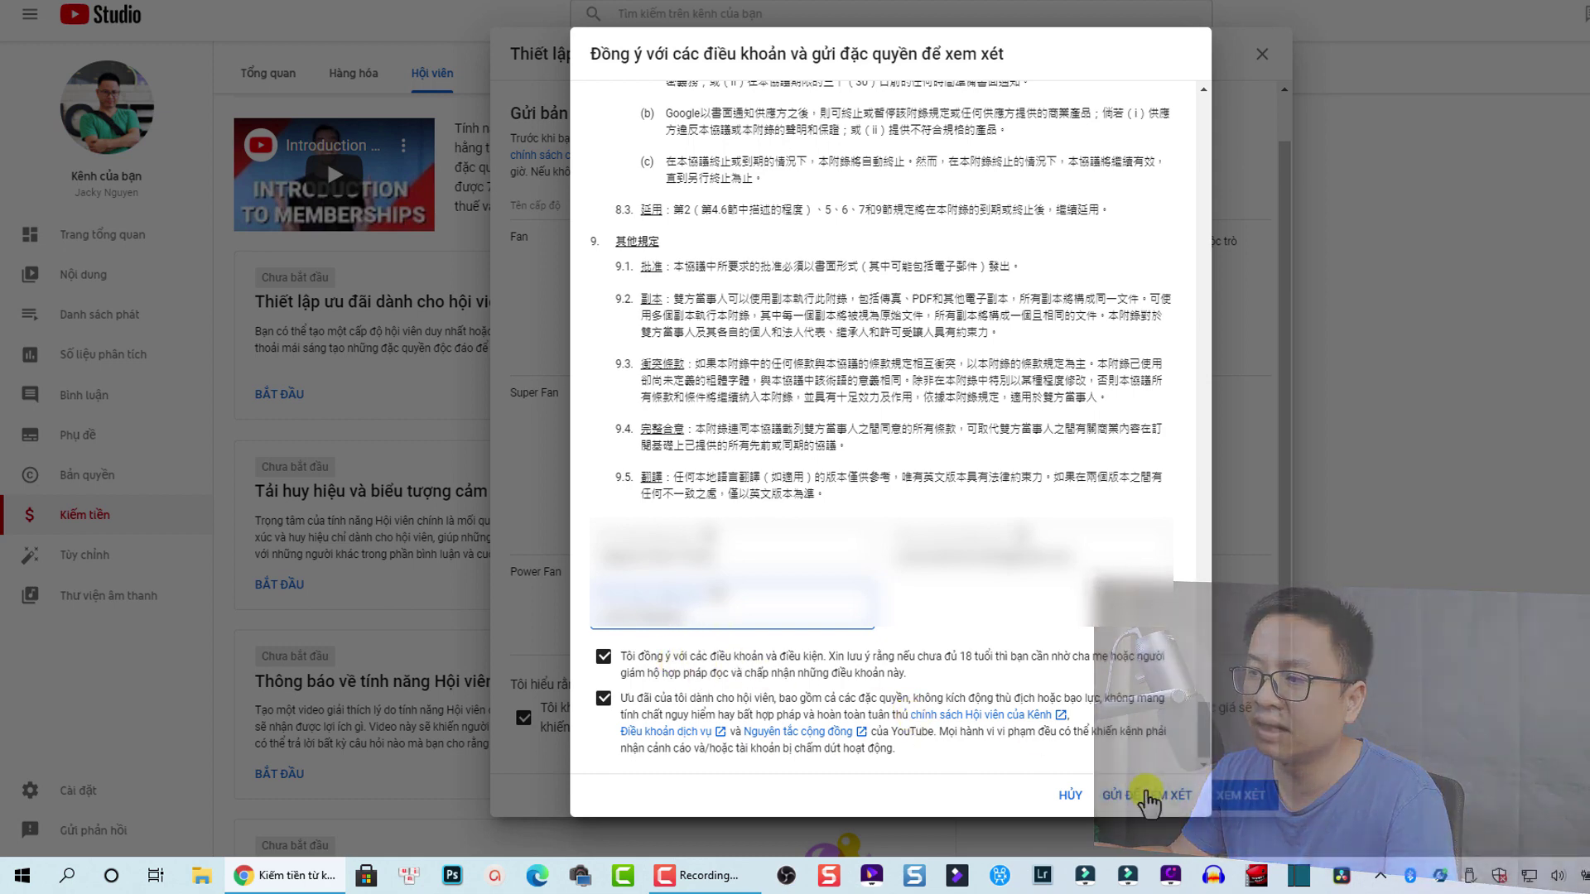
Step: Submit the Fan, Super Fan and Power Fan perks for review
left_click(1146, 796)
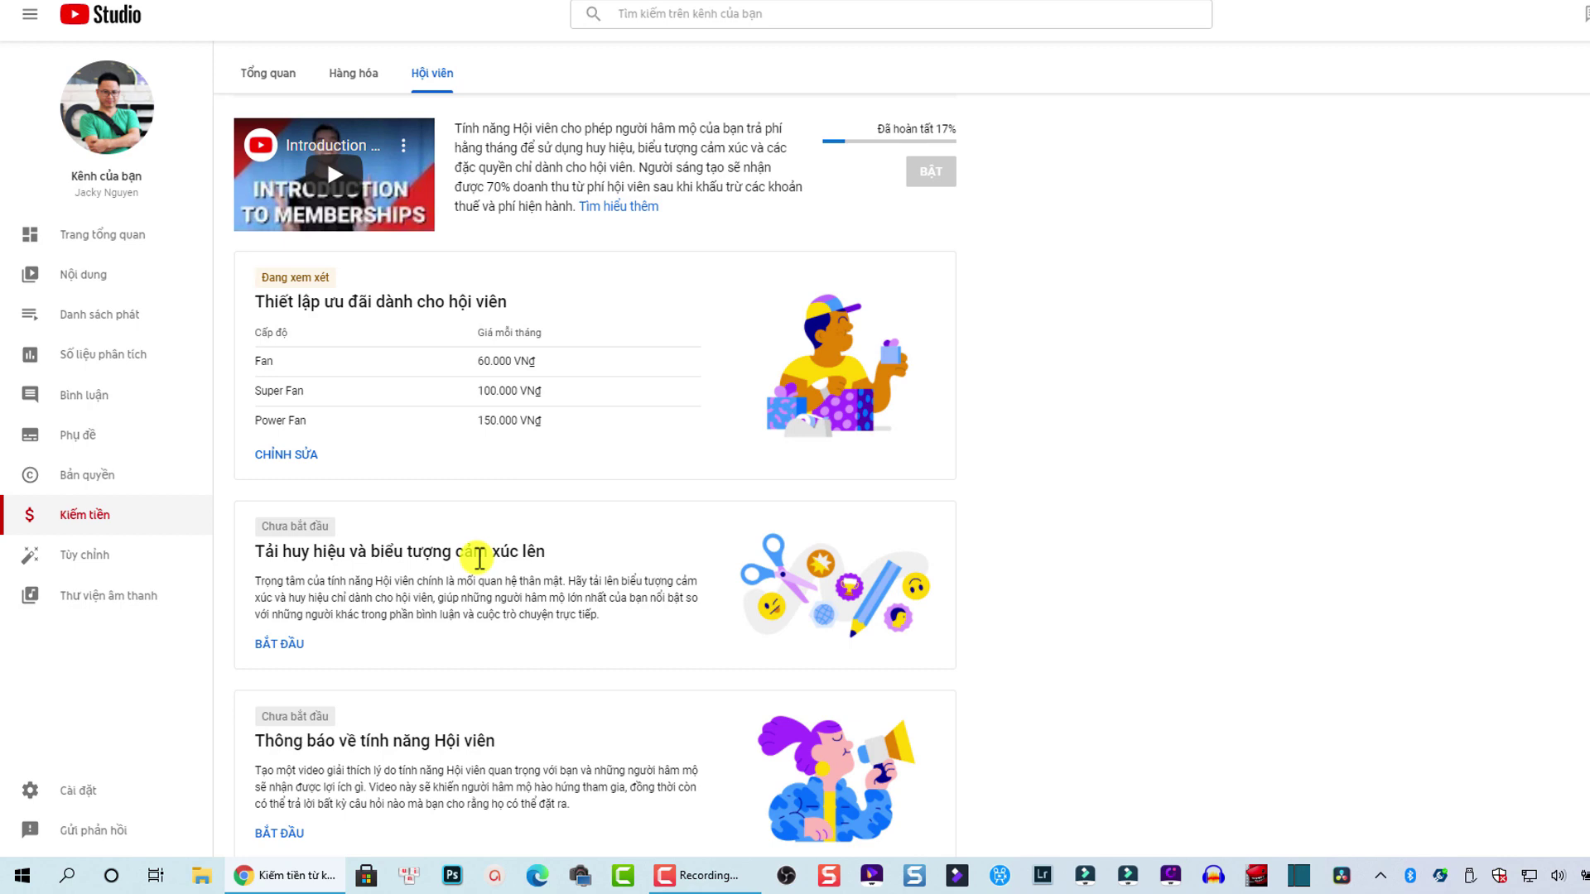
Step: Start the badges and emoji setup and choose YouTube's default loyalty badges
left_click(282, 644)
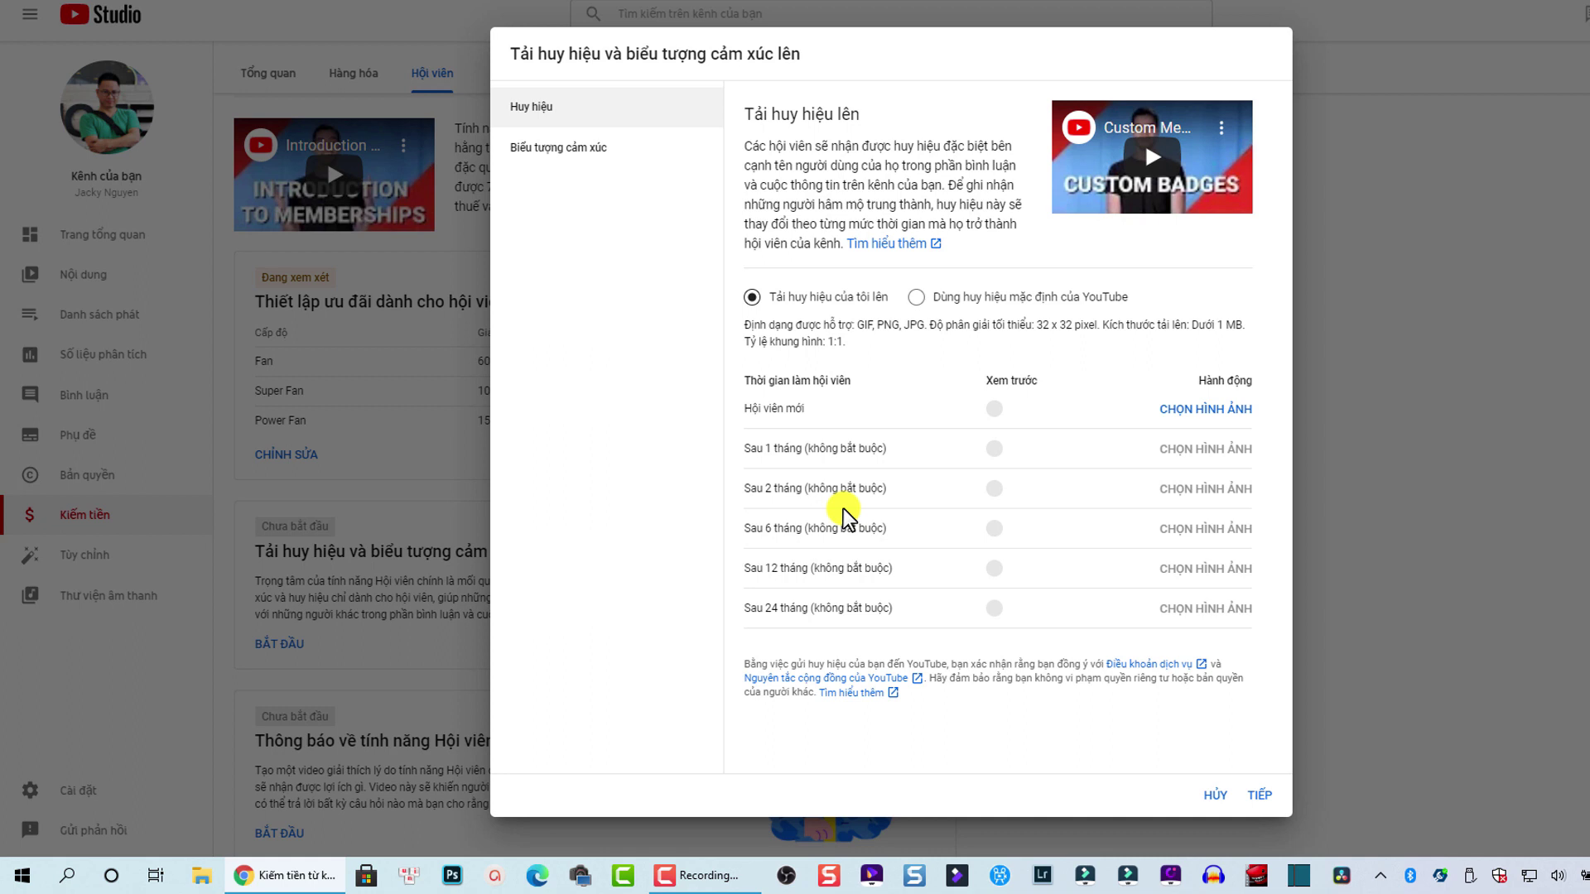
left_click(917, 299)
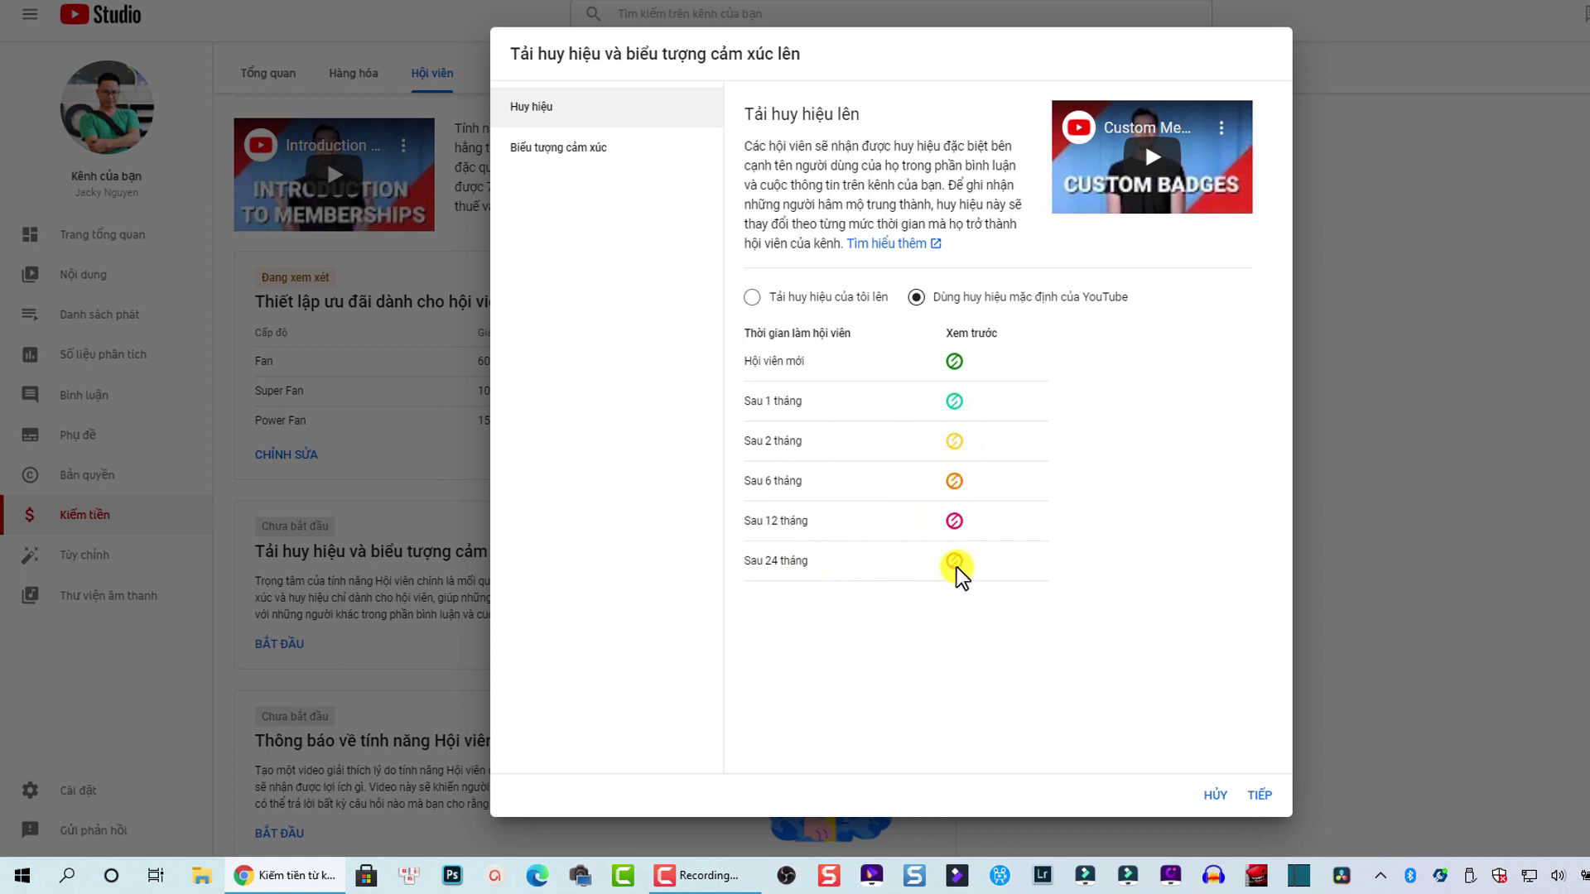
Step: Continue to the custom emoji page and name the first emoji 'Like'
left_click(1262, 796)
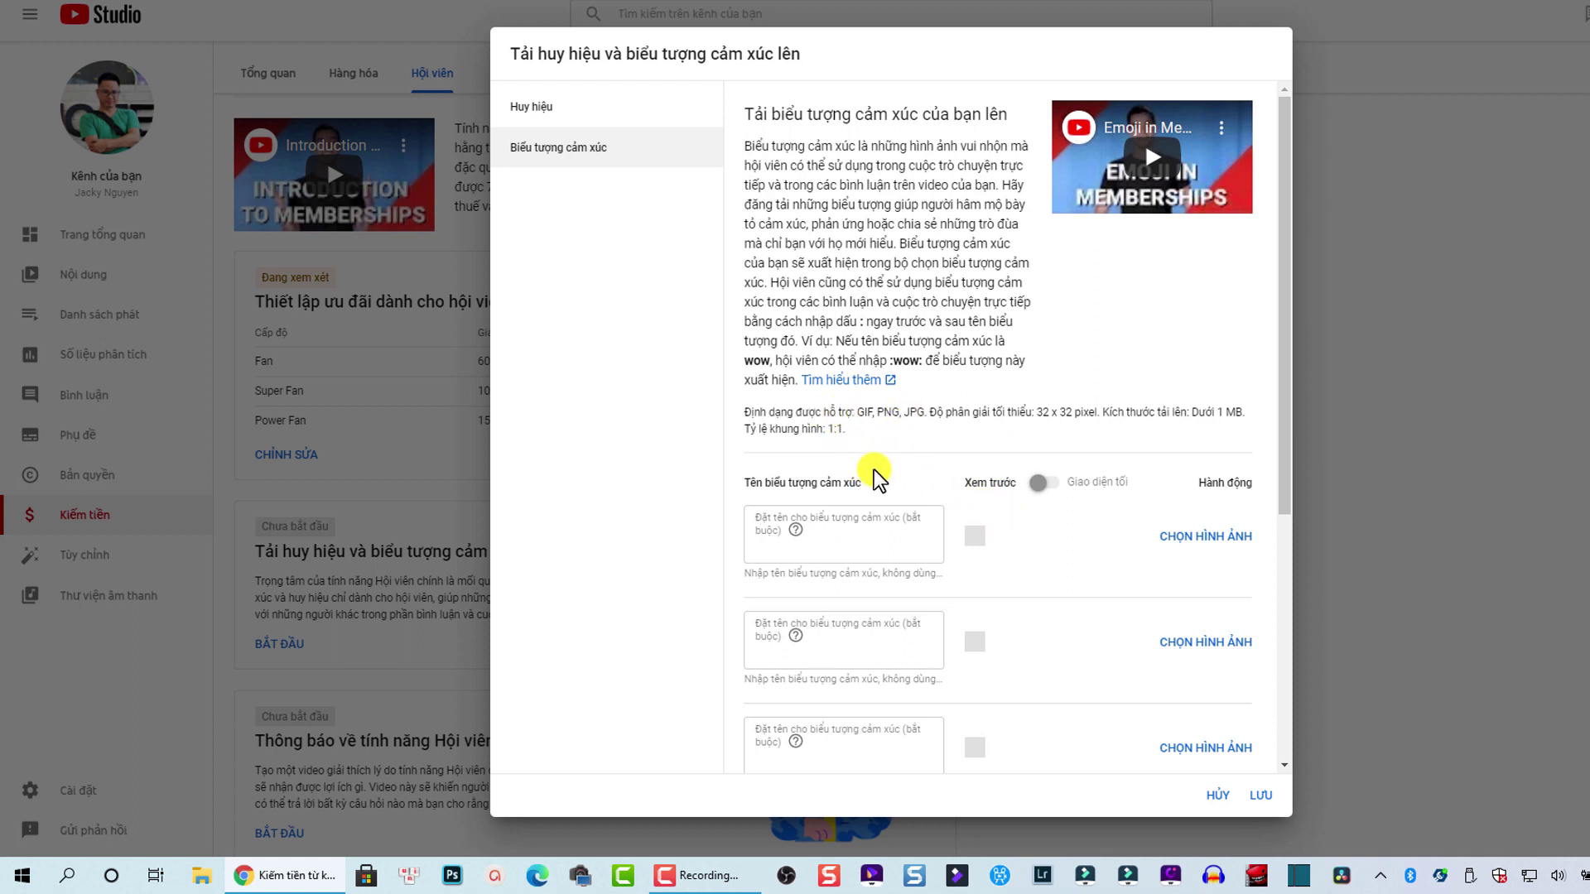
scroll(913, 492, "down", 3)
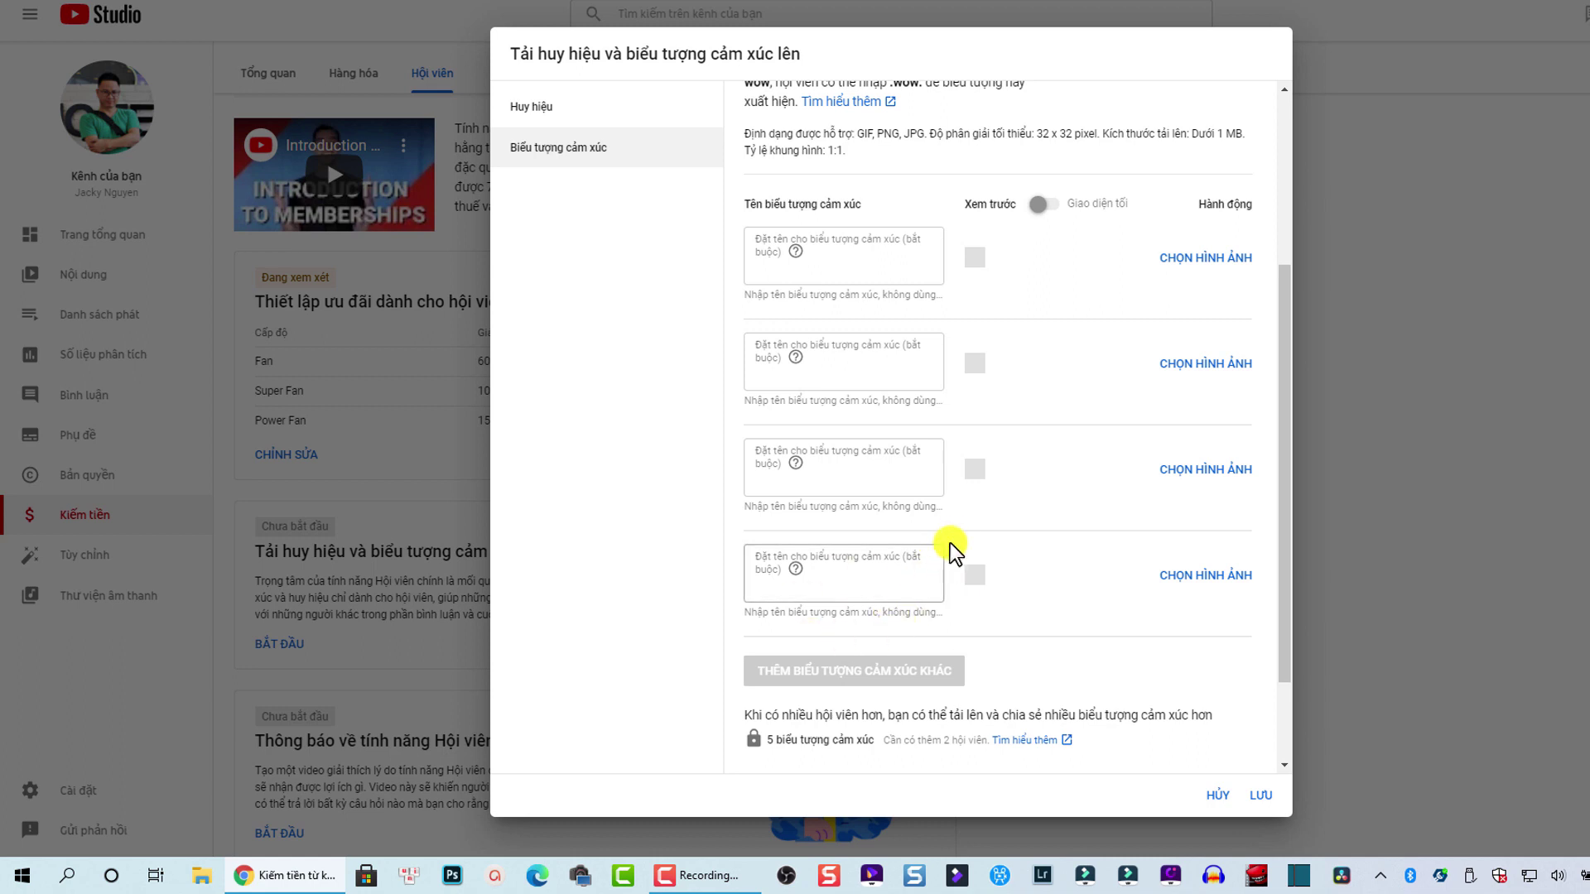
scroll(941, 497, "up", 1)
scroll(941, 492, "up", 1)
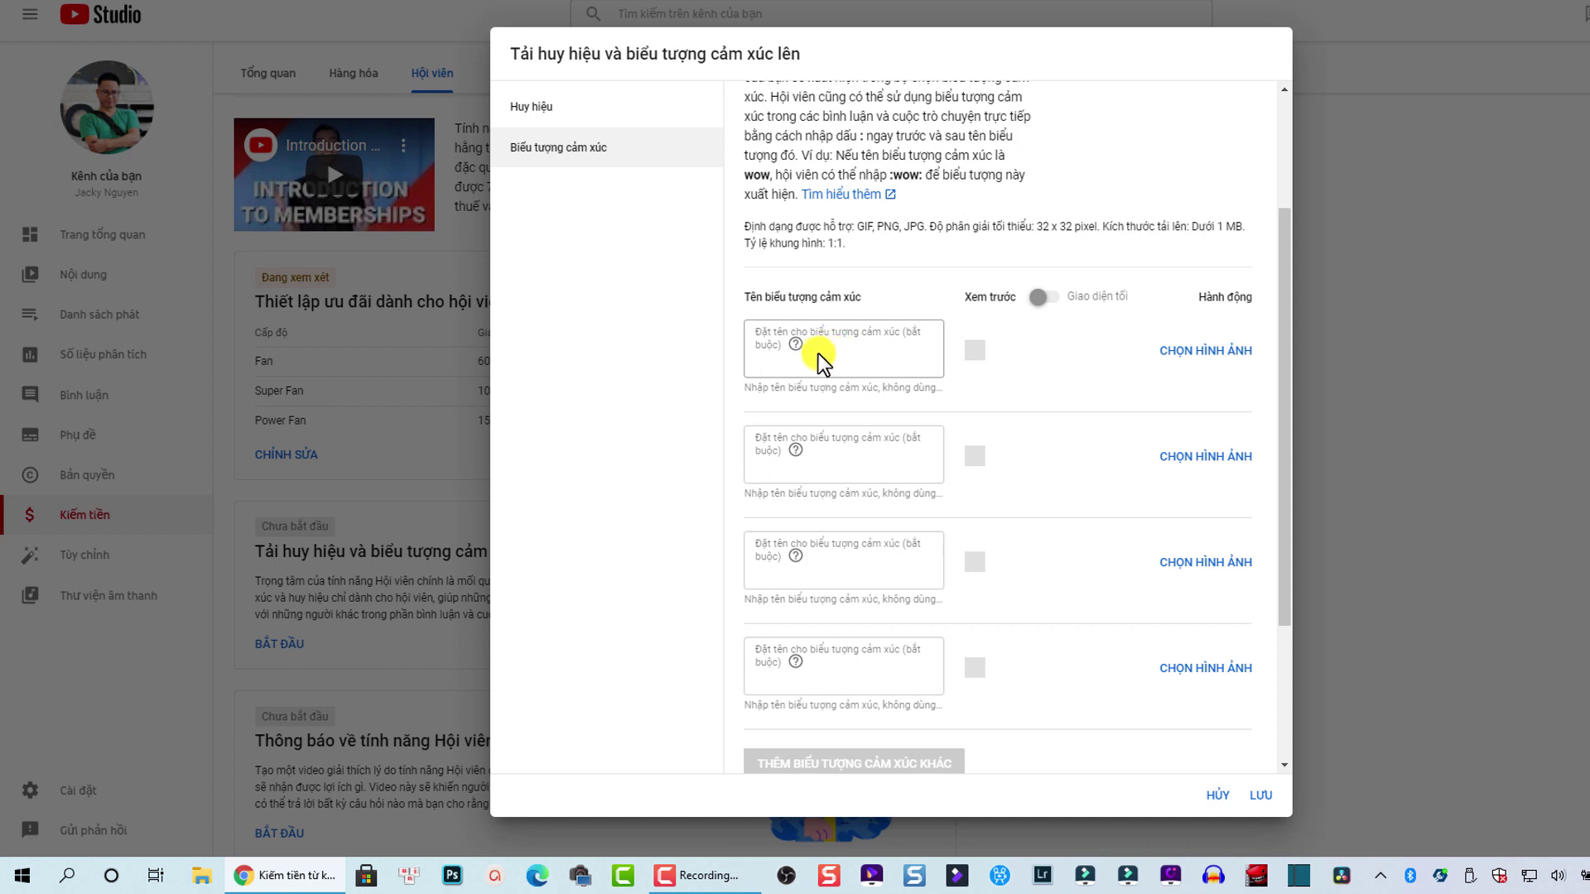
left_click(822, 353)
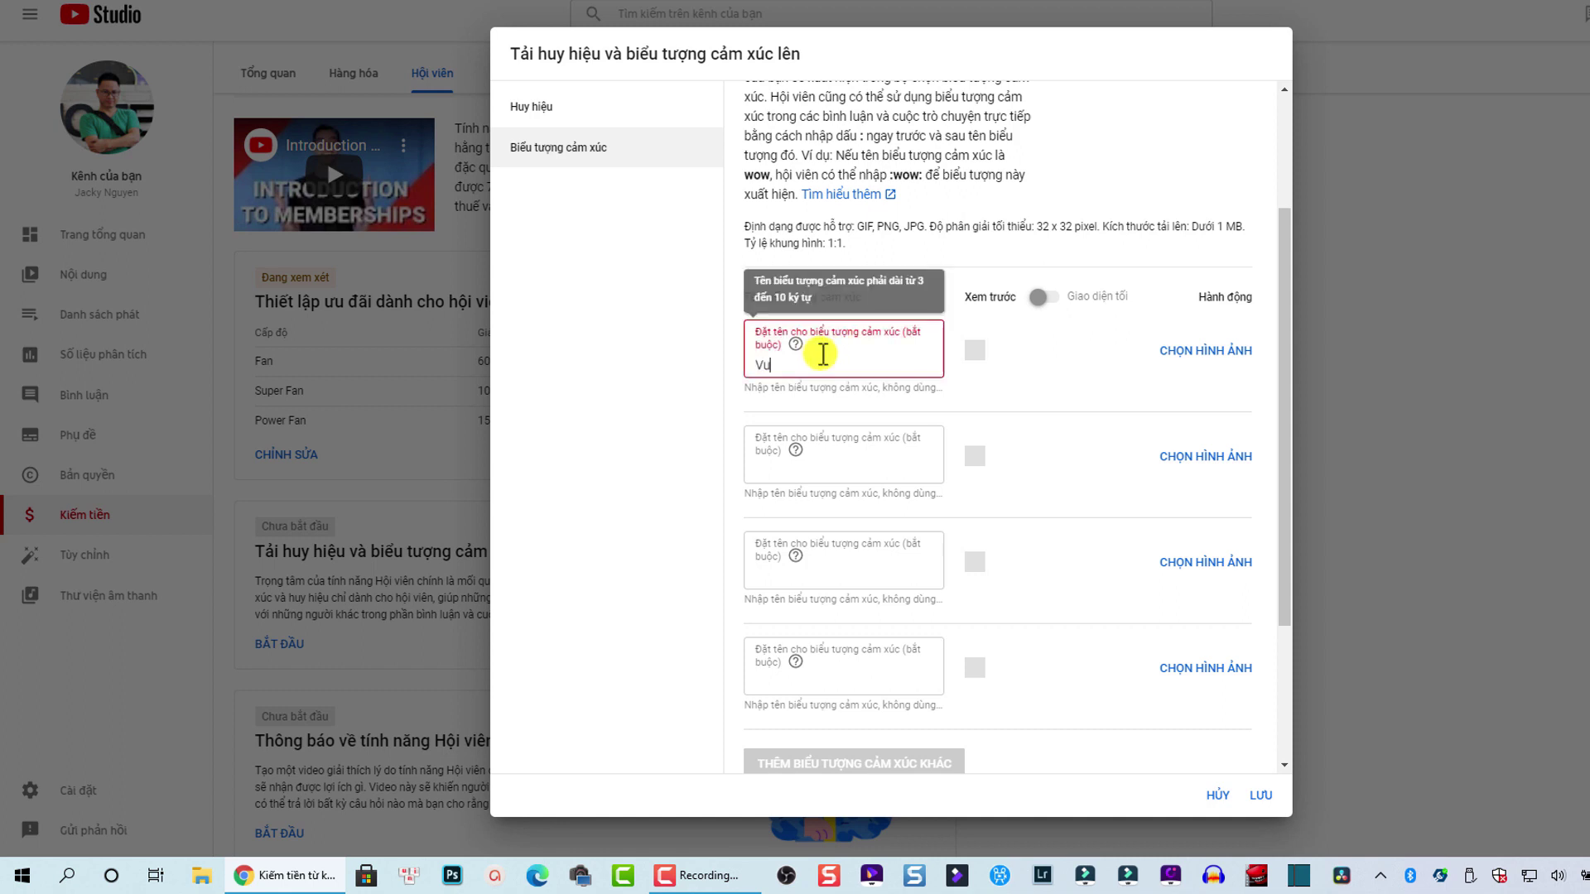
type("Heyyy")
key("BackSpace")
key("BackSpace")
key("BackSpace")
key("BackSpace")
key("BackSpace")
type("Like")
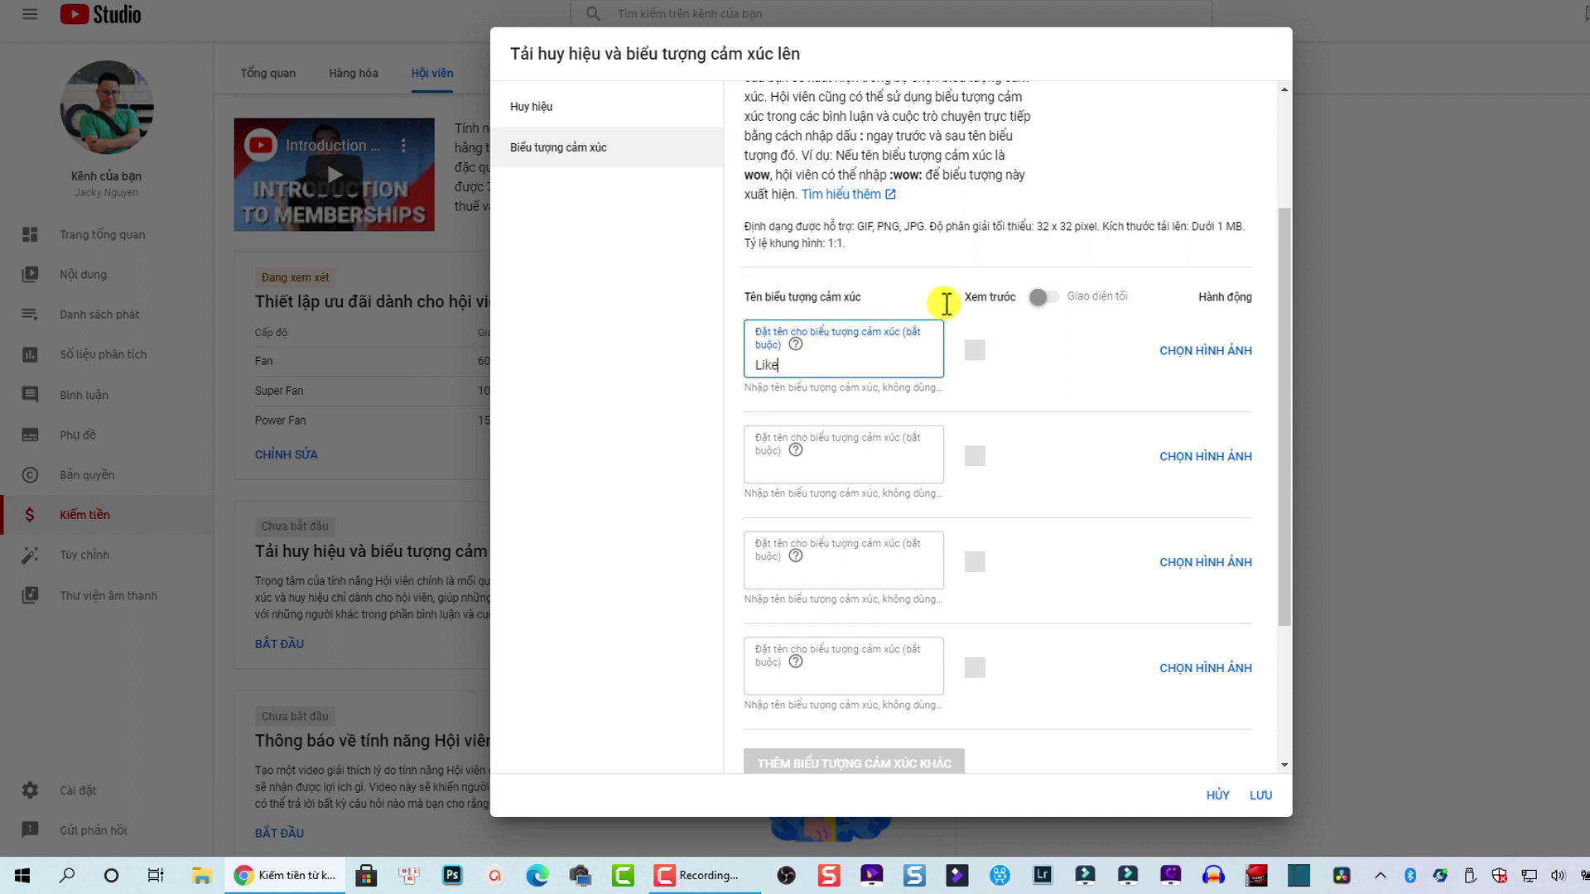
left_click(1218, 349)
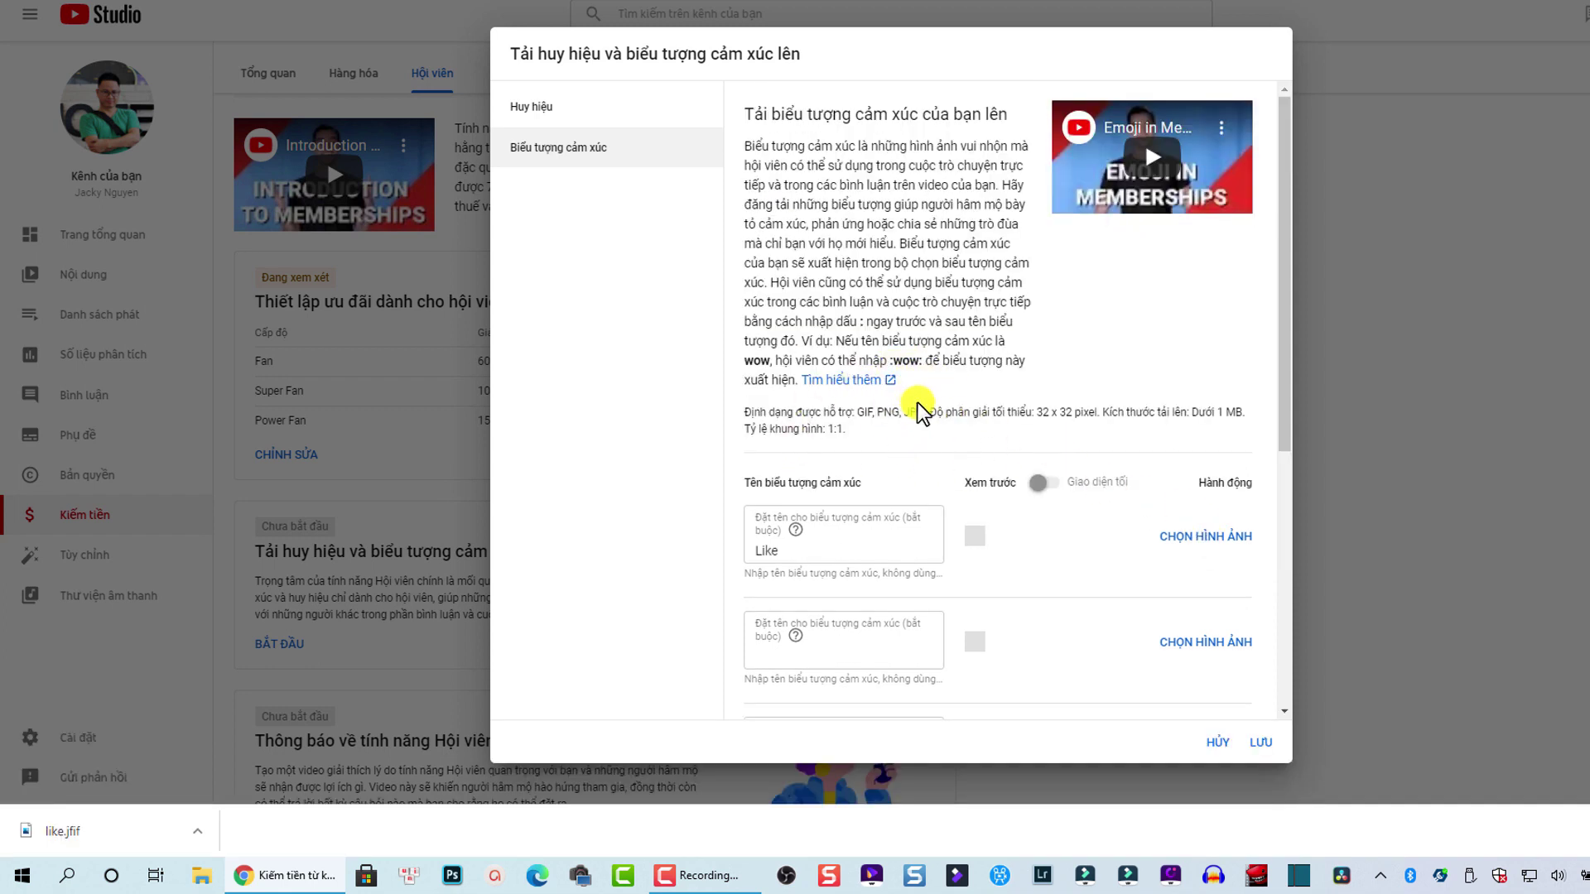
Step: Attach like.jfif from the Emoji folder as the Like emoji's image
left_click(1151, 534)
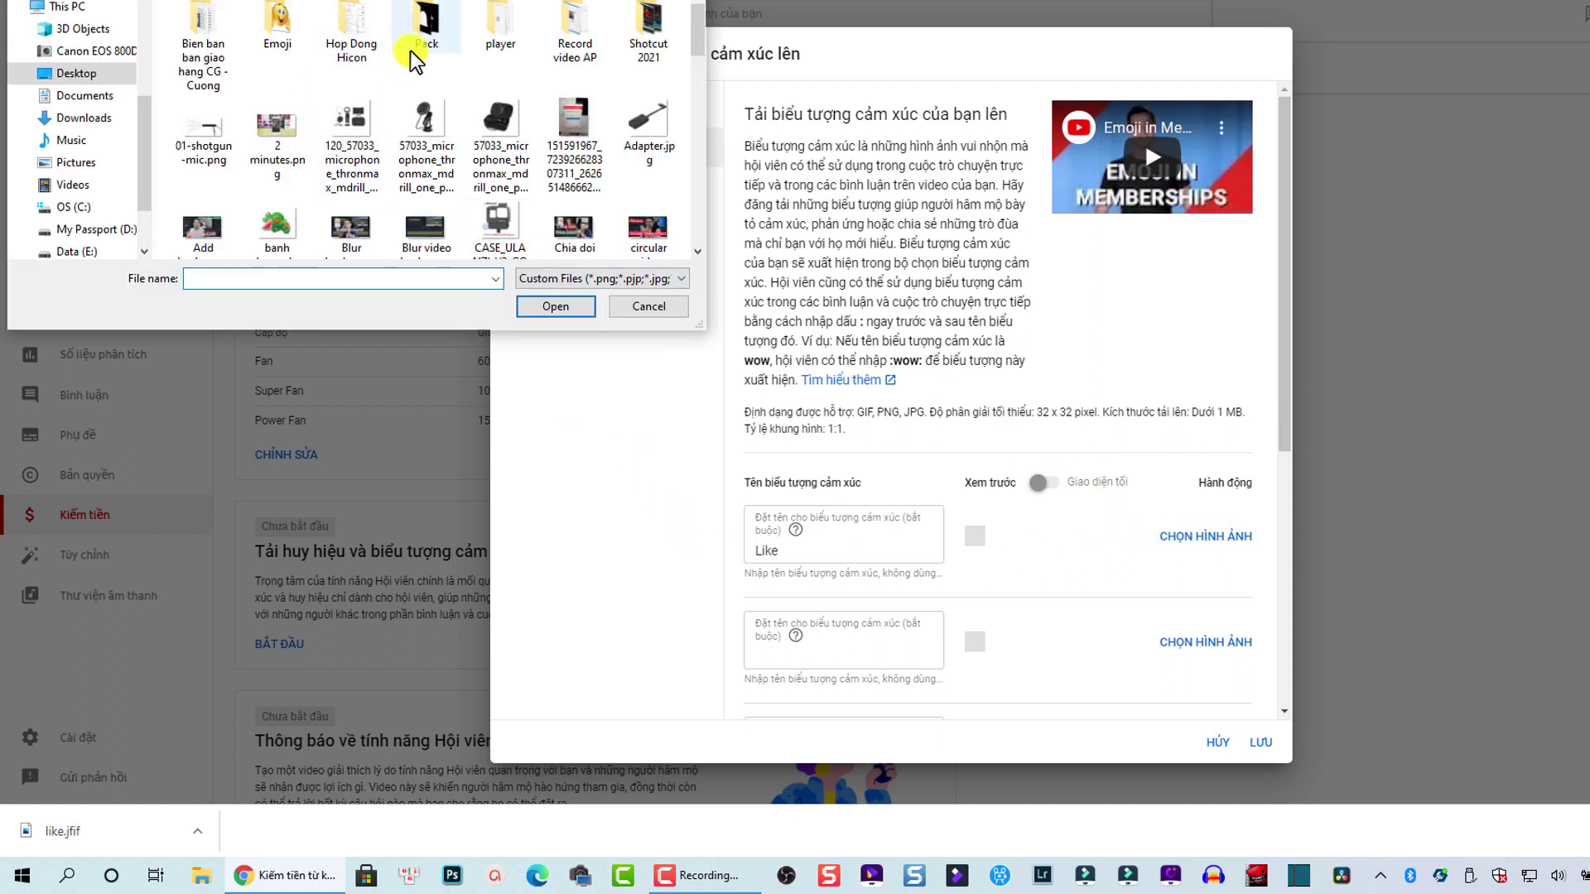
left_click(278, 19)
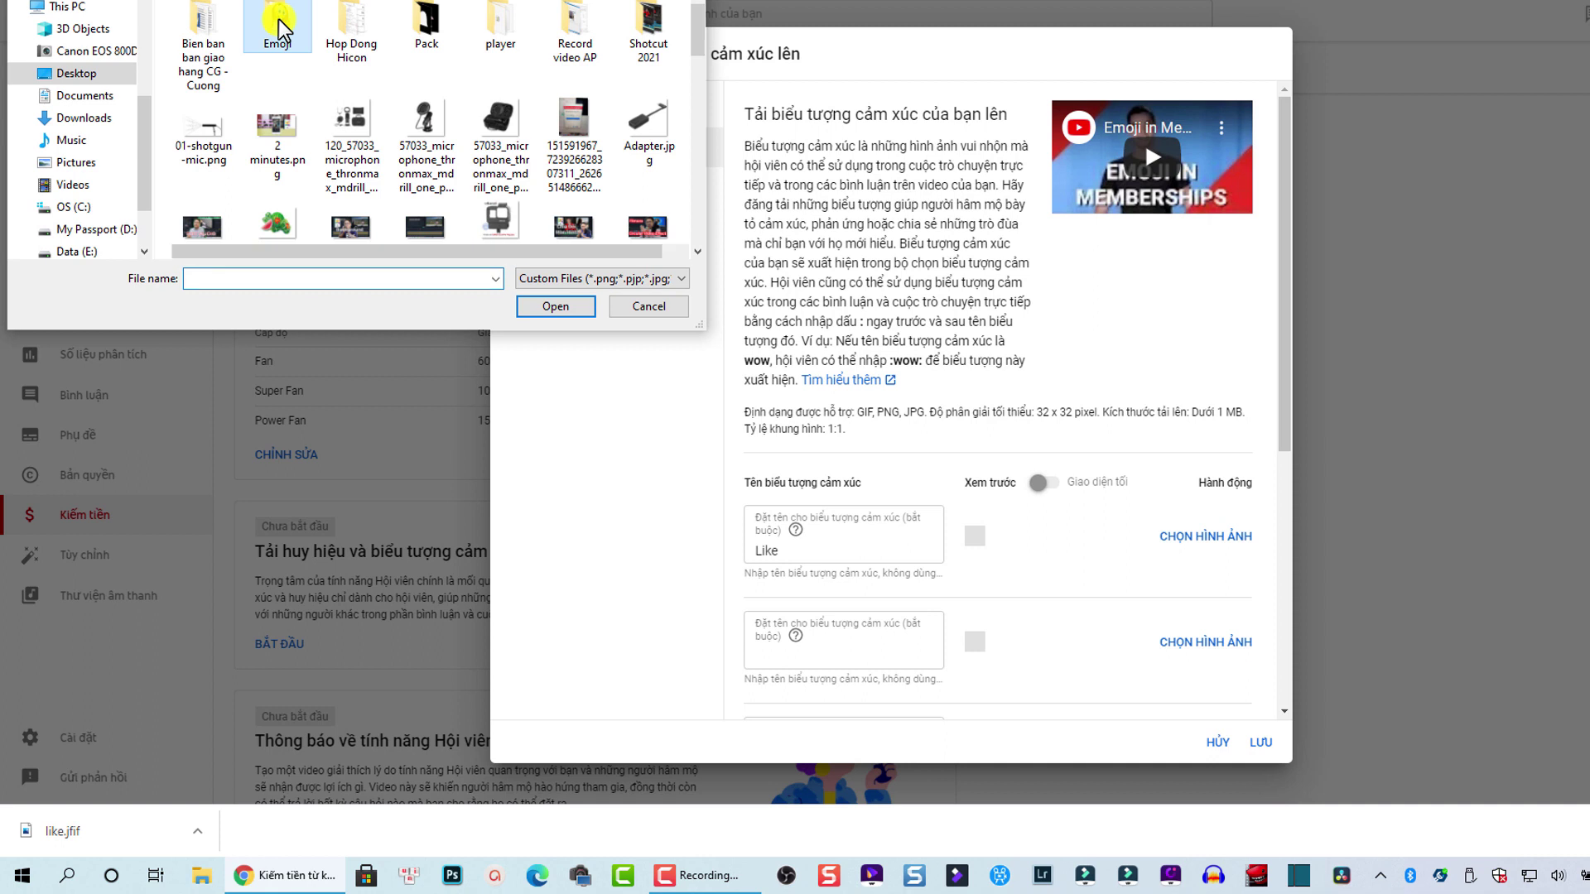
double_click(278, 19)
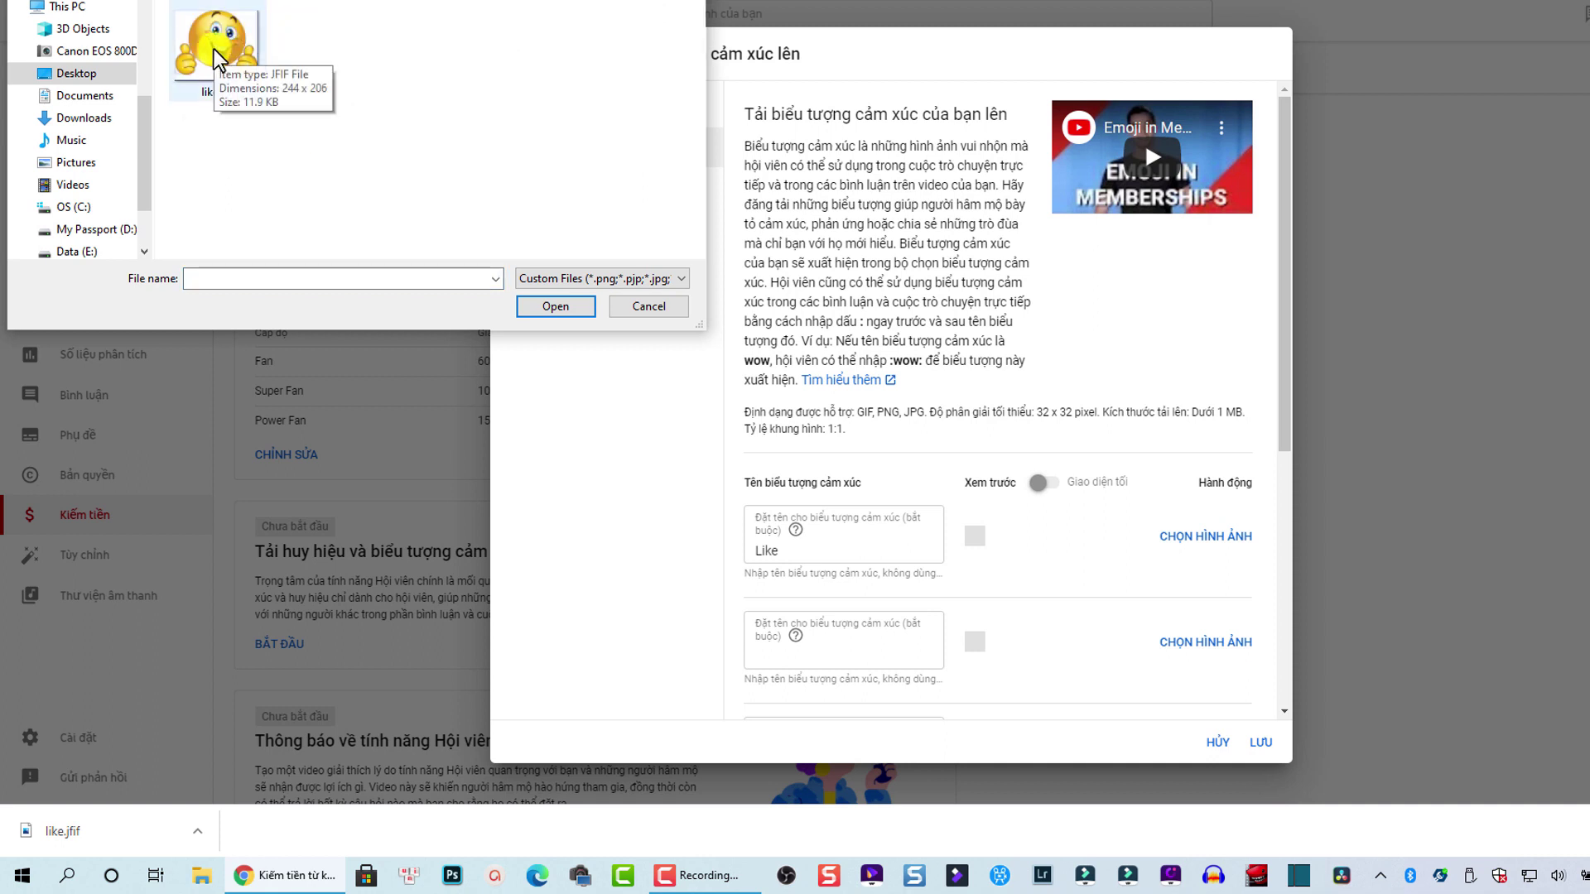
left_click(214, 48)
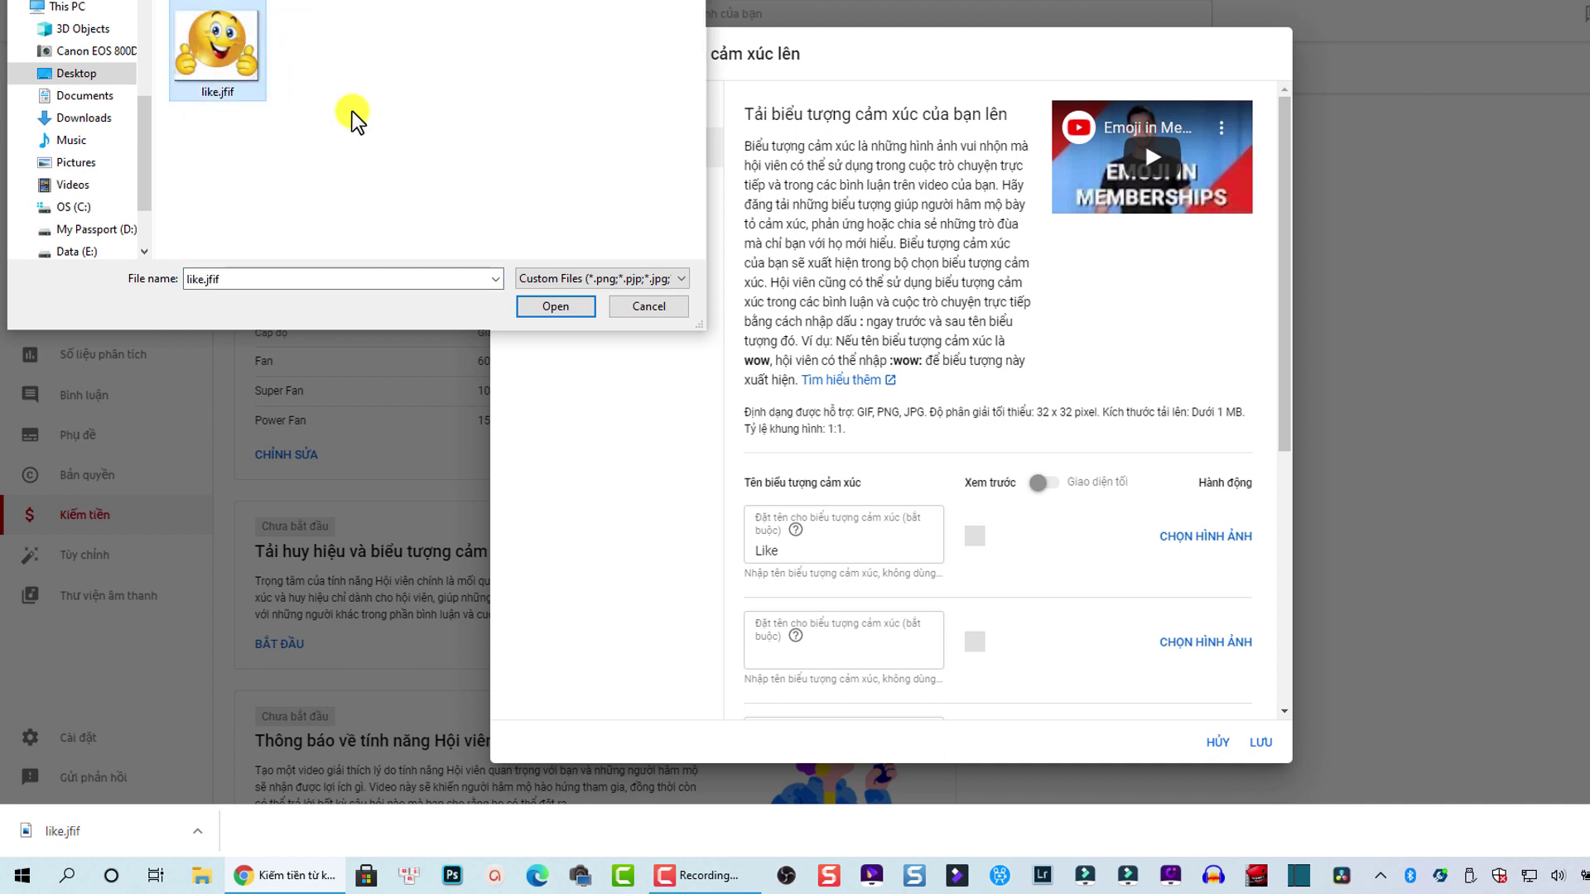
left_click(546, 307)
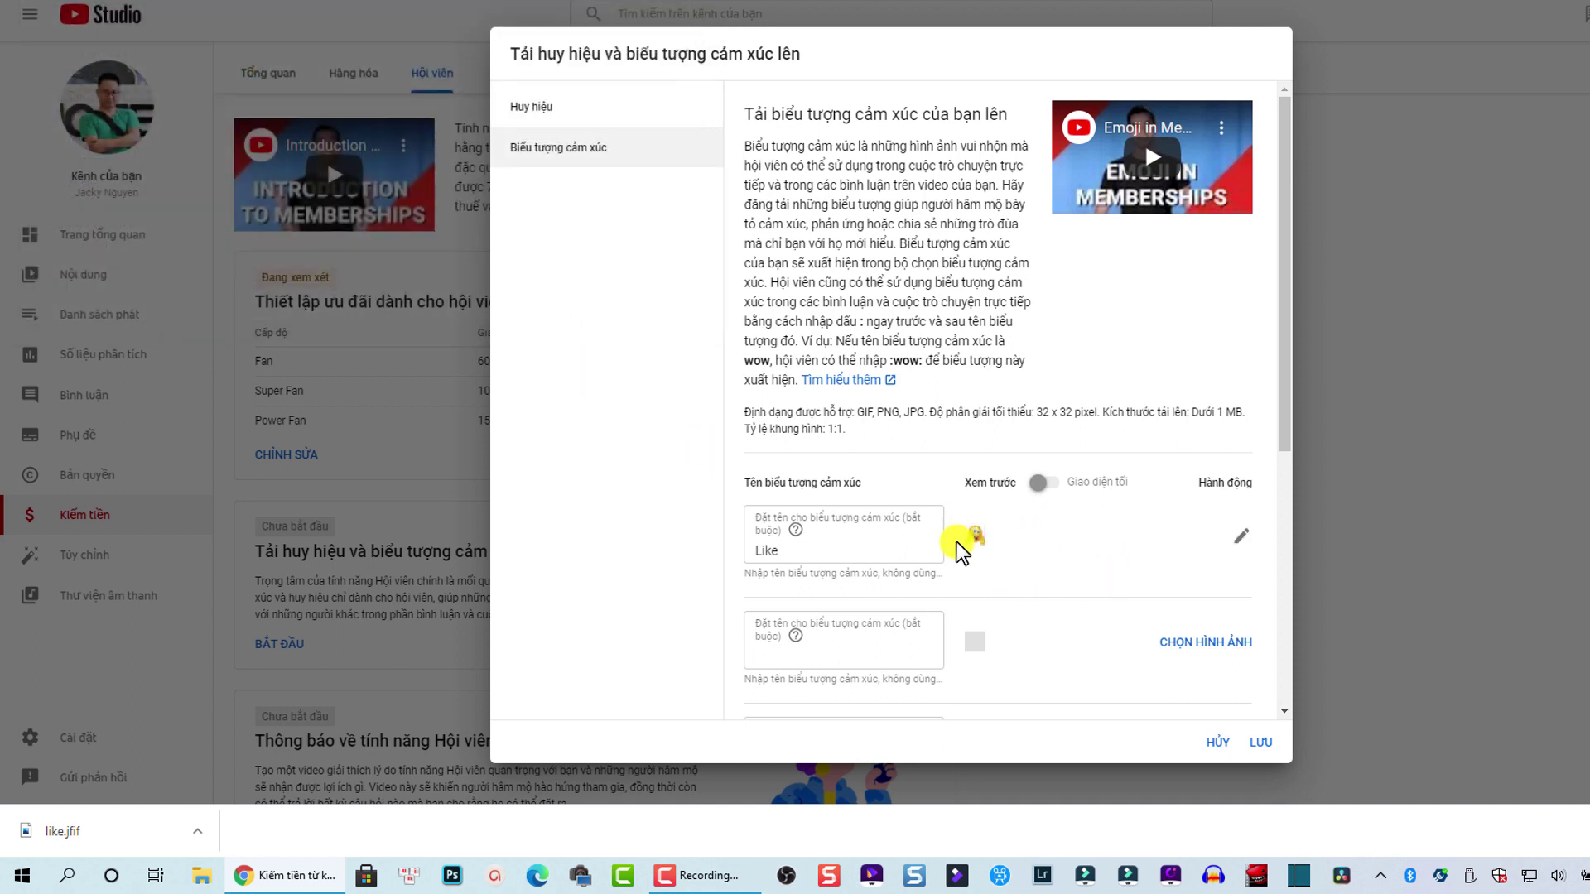
Step: Save the default badges and the Like emoji with LƯU
scroll(956, 541, "down", 2)
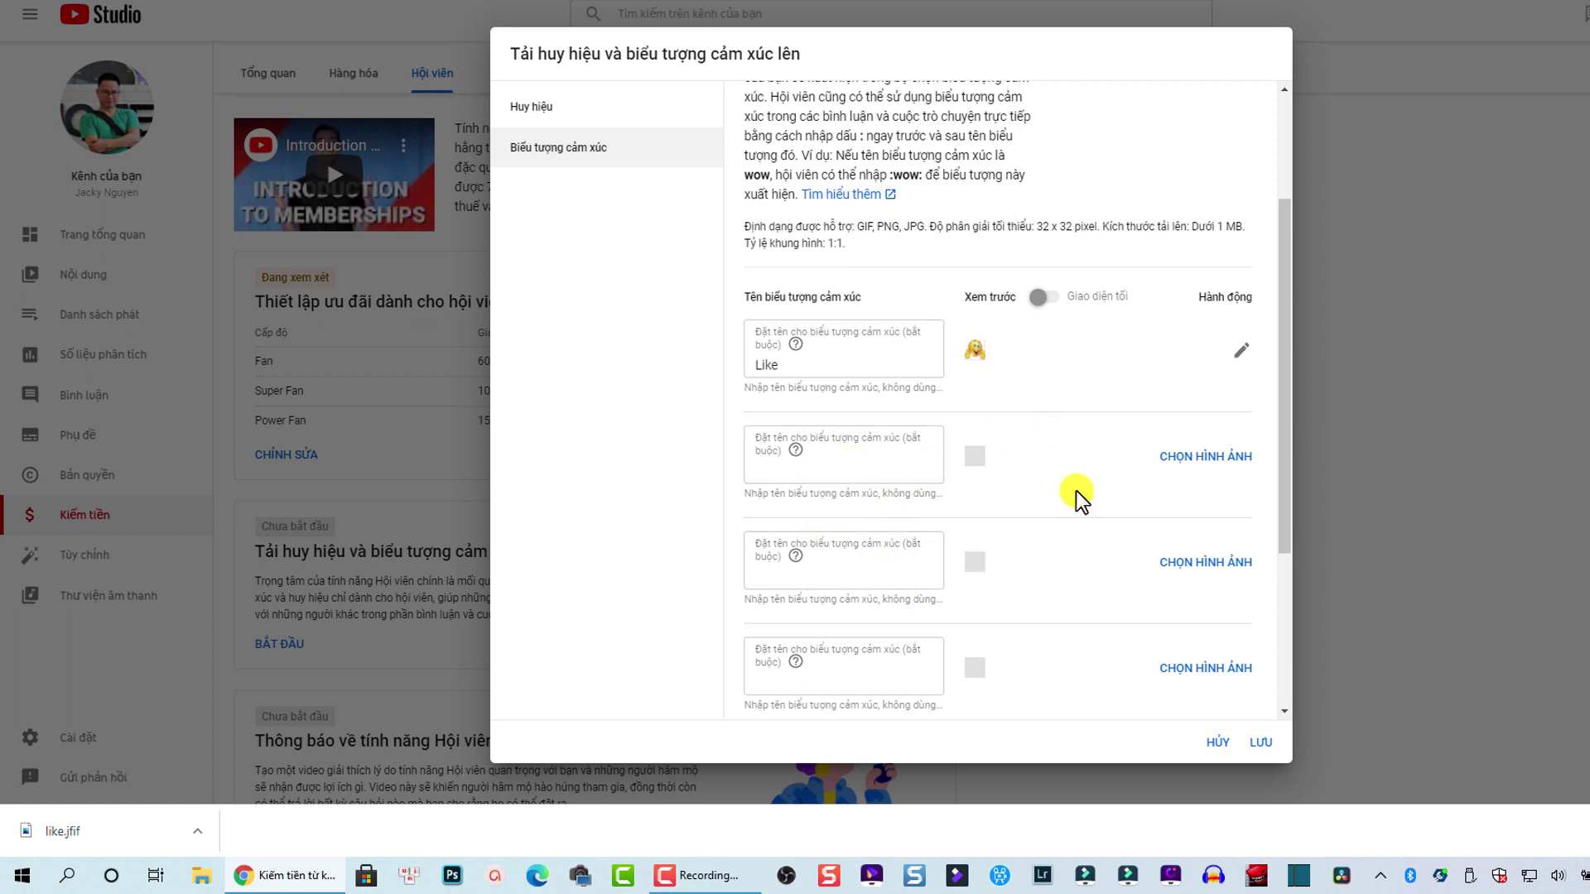
scroll(877, 553, "down", 1)
scroll(877, 553, "down", 2)
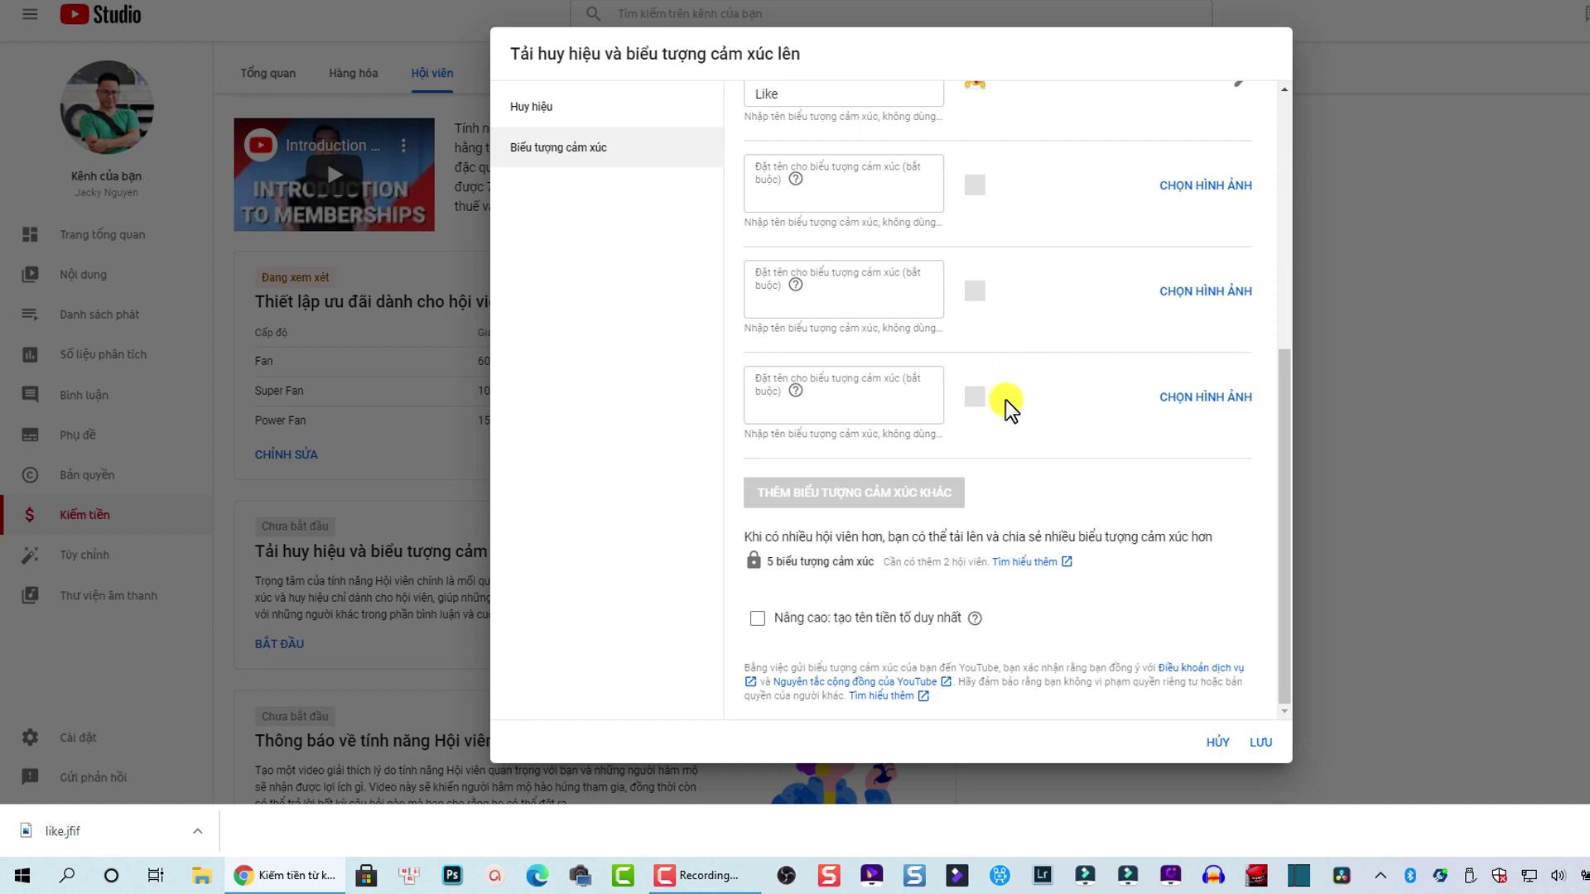
left_click(1260, 742)
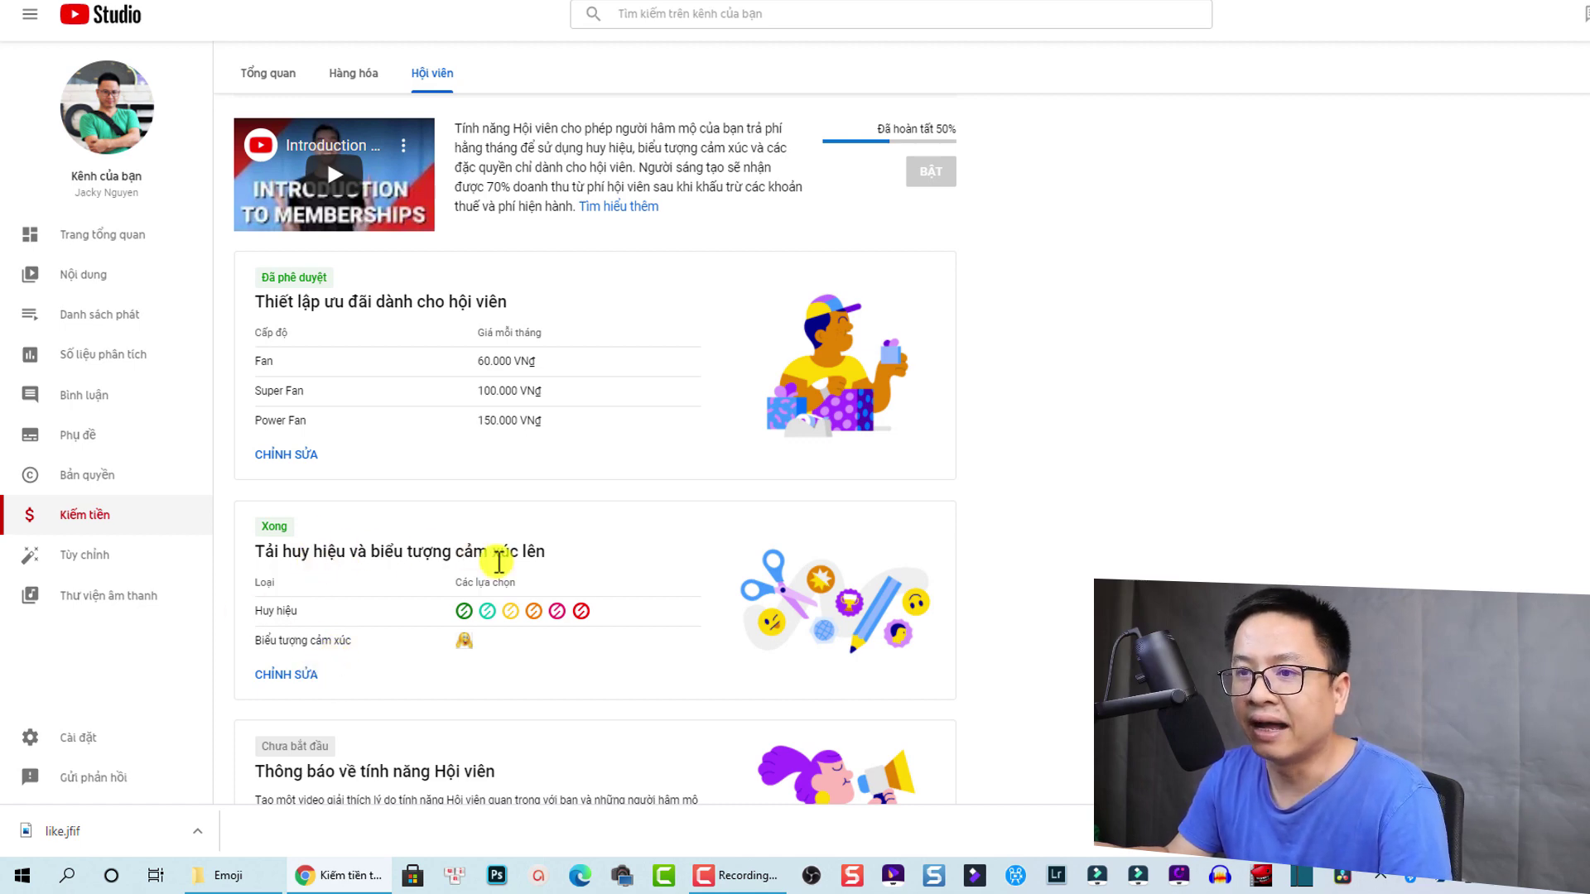
scroll(258, 564, "down", 1)
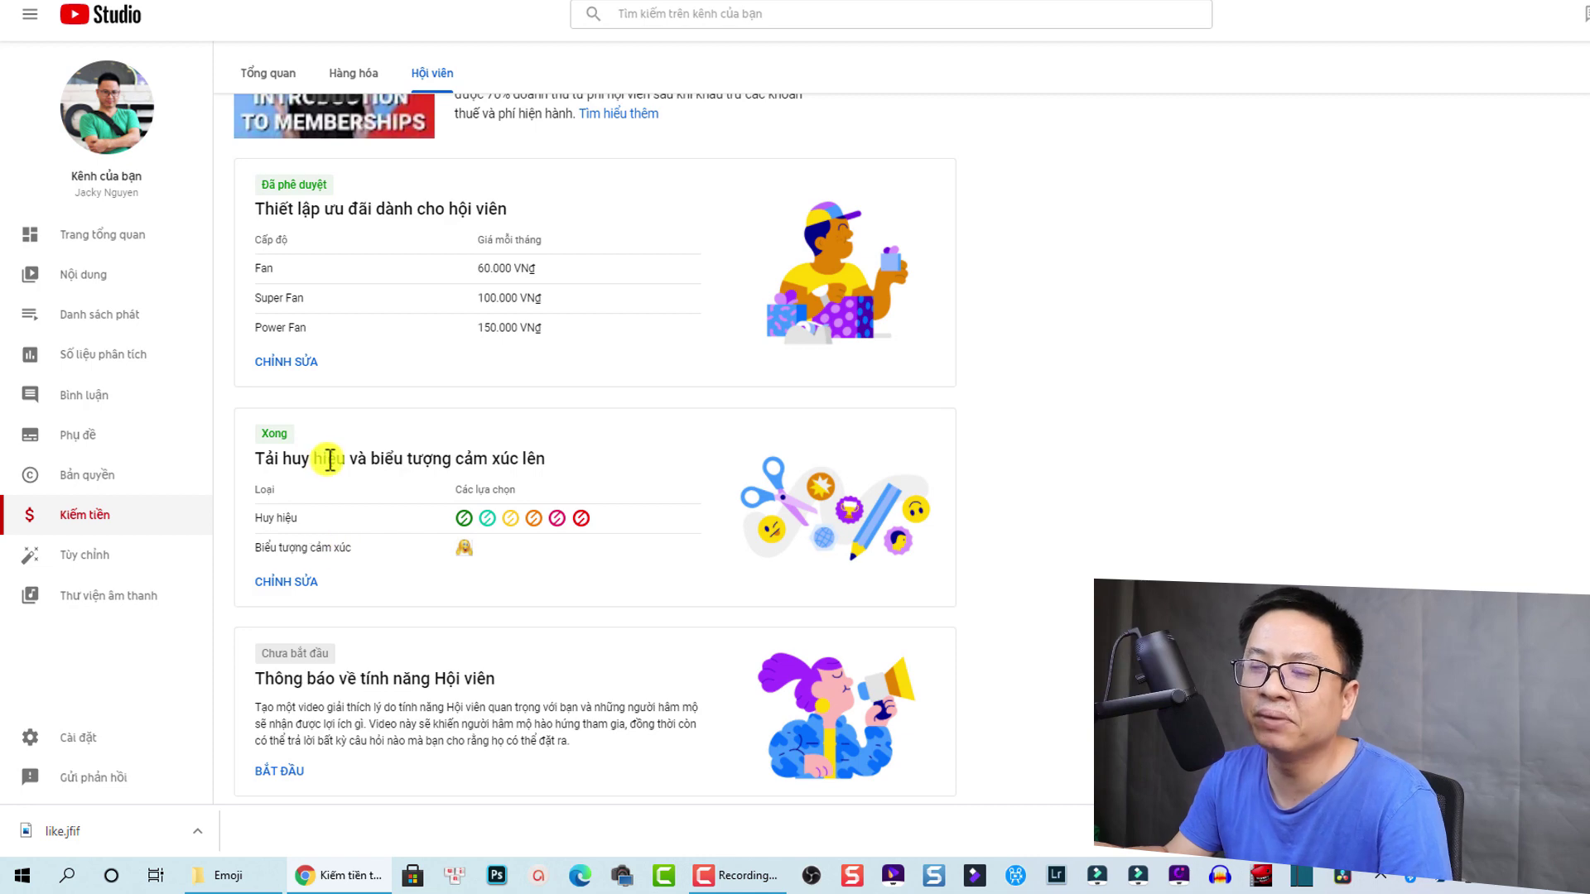
scroll(336, 547, "down", 3)
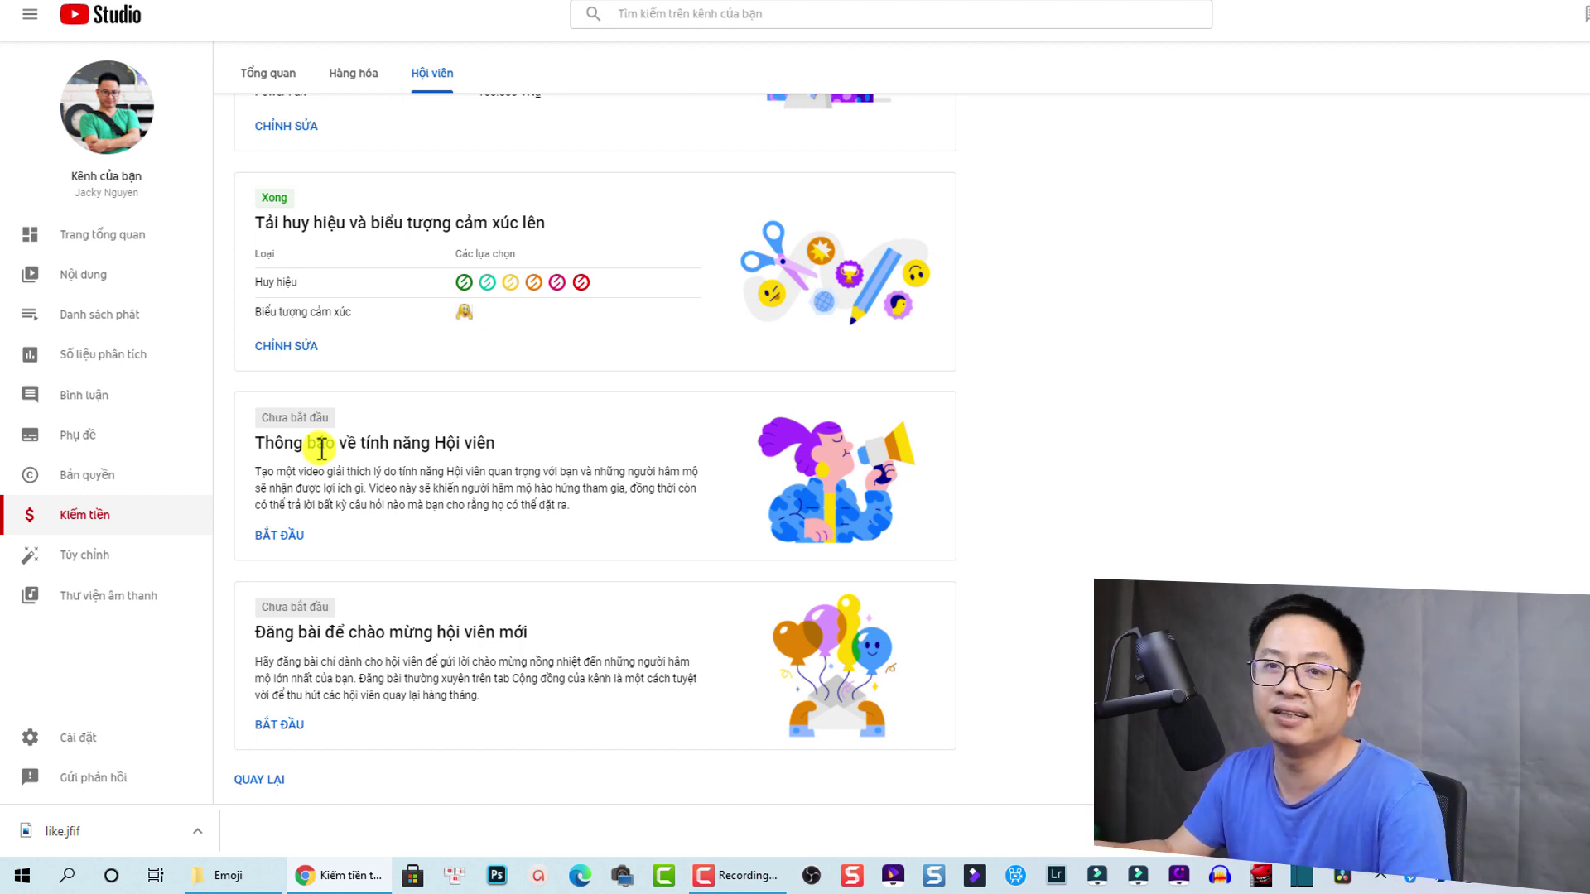
Step: Open the Thông báo về tính năng Hội viên card and mark it done
left_click(289, 536)
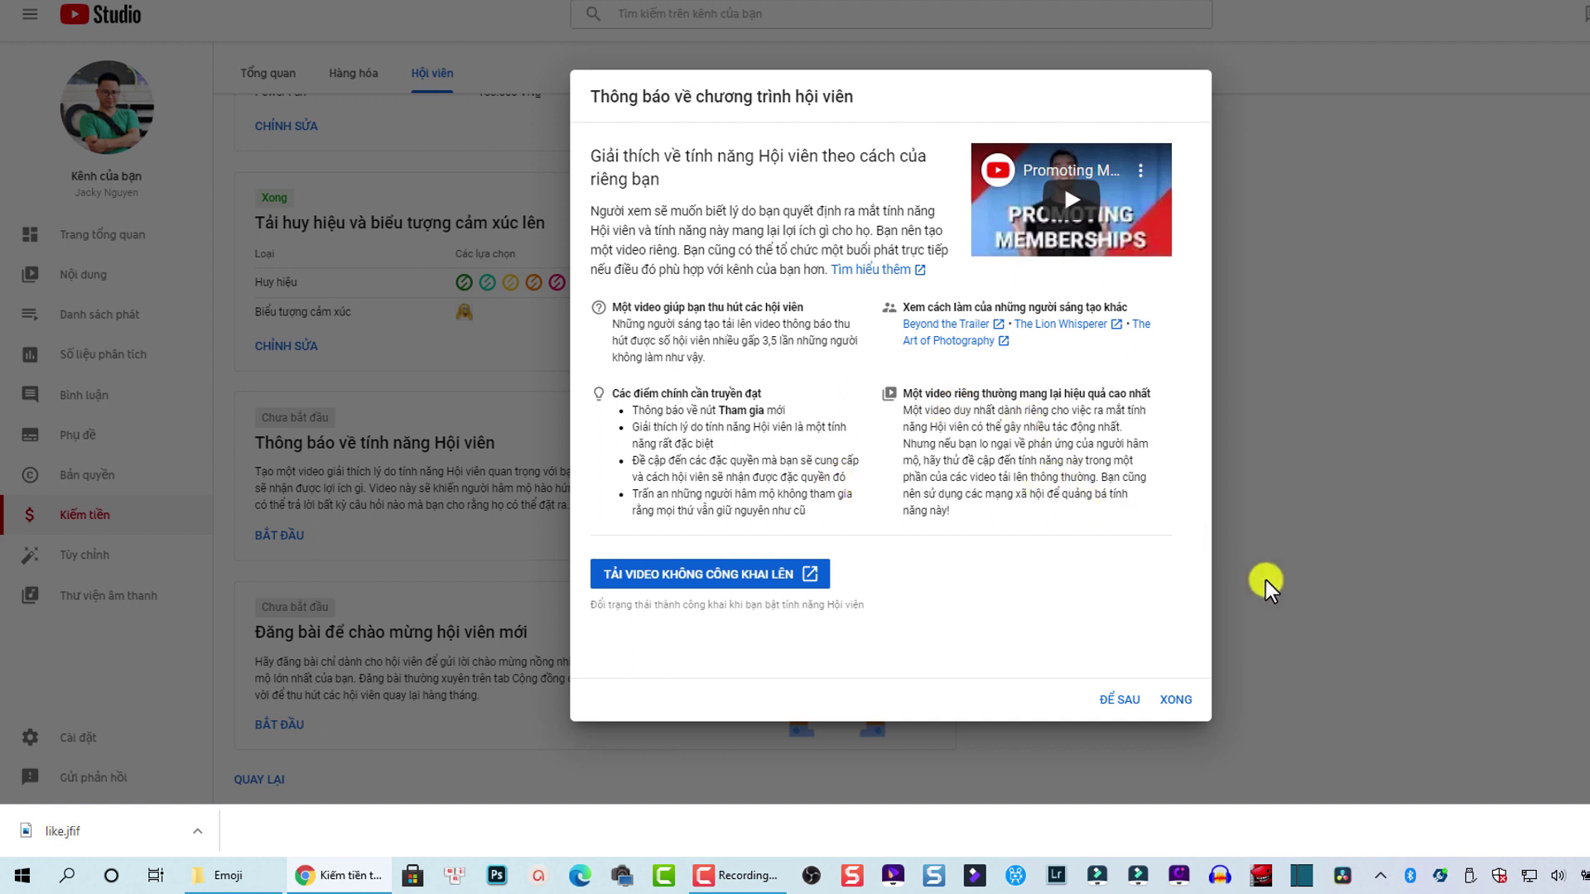
left_click(1169, 704)
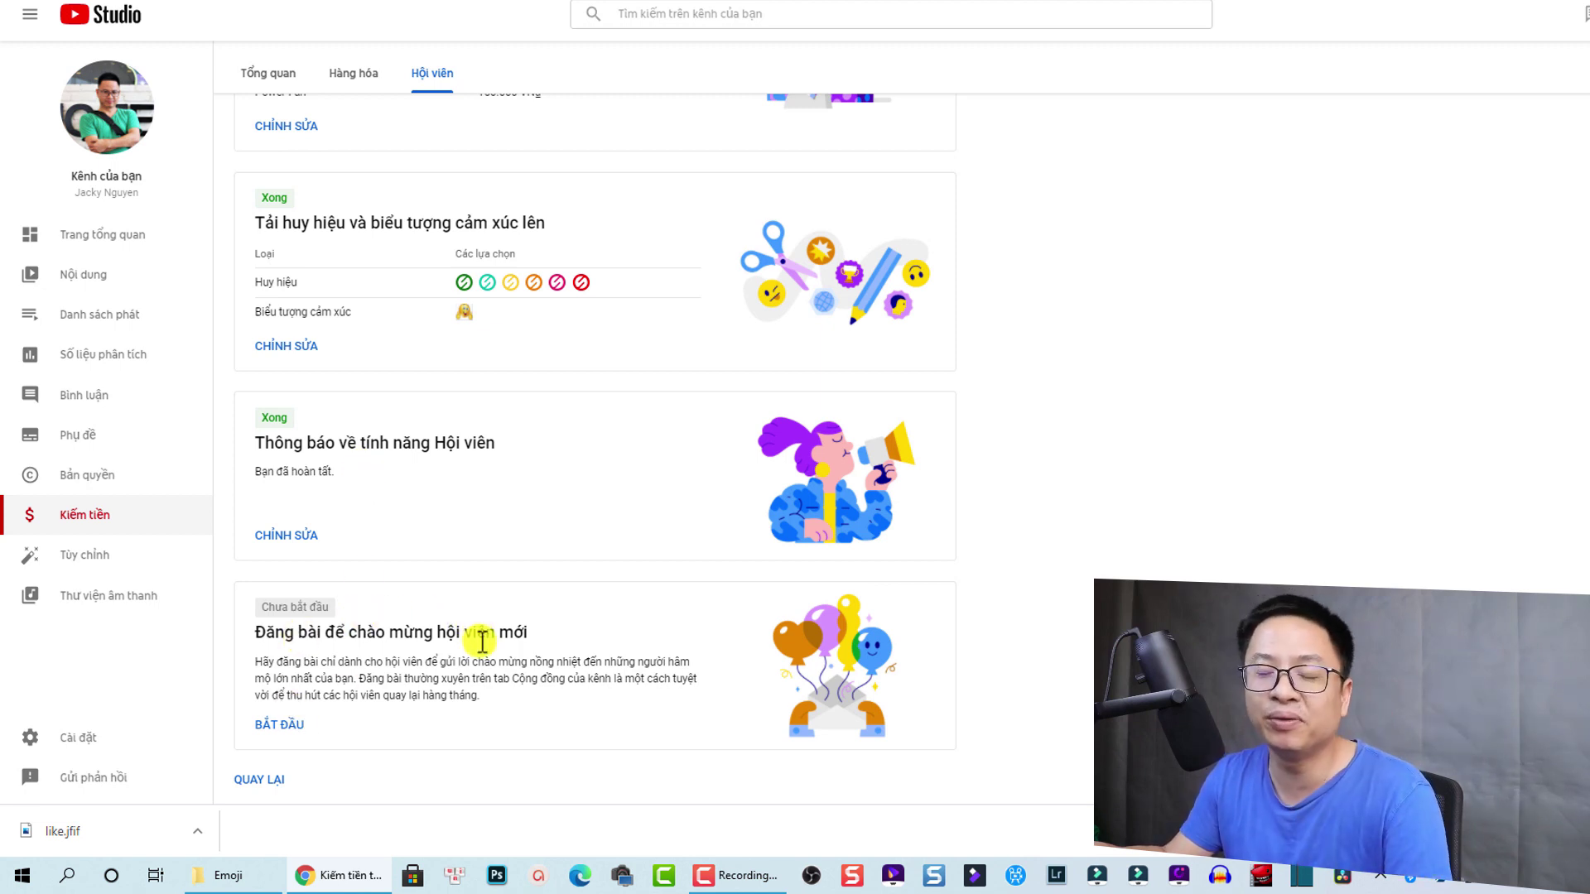
Step: Start the welcome-post card and go to the channel's Community tab to post
left_click(287, 726)
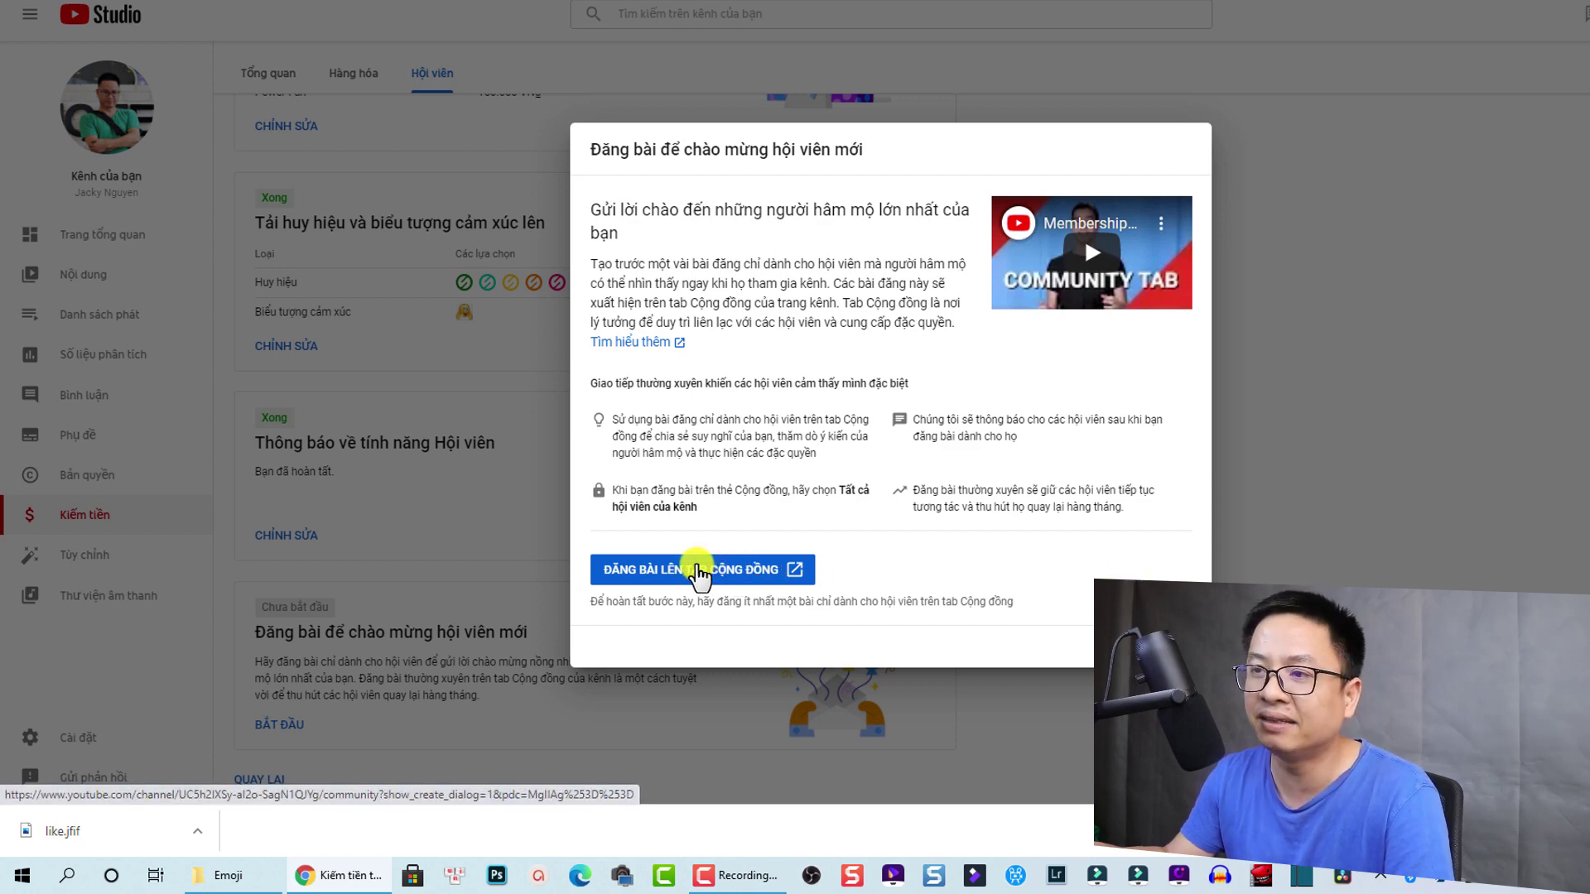
left_click(698, 570)
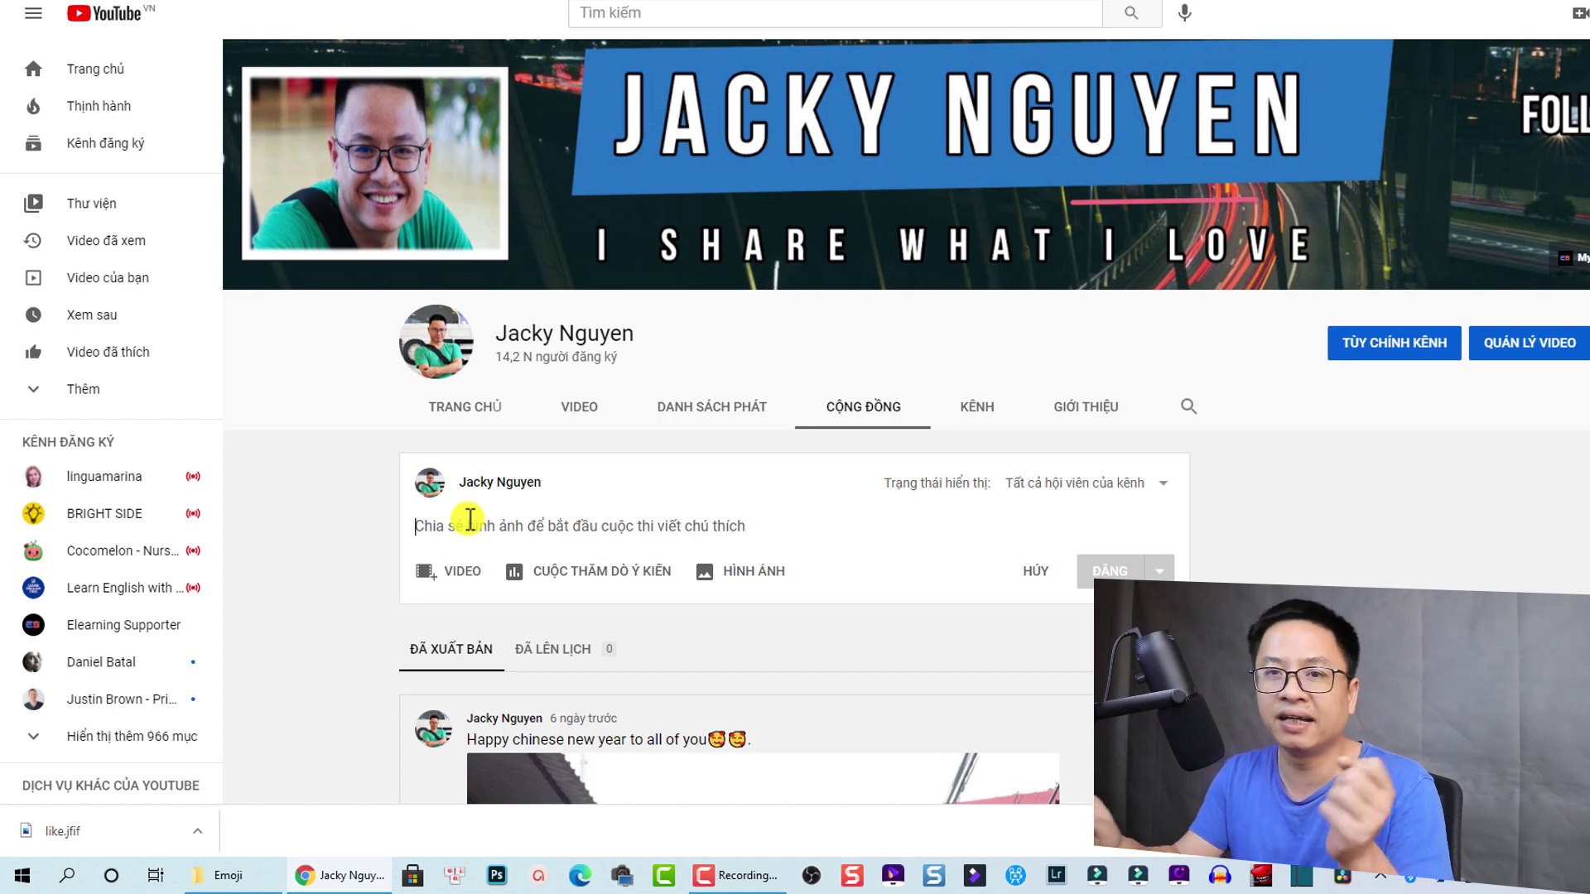
Step: Publish a members-only post saying membership is activated and inviting fans to join for benefits
type("Hello")
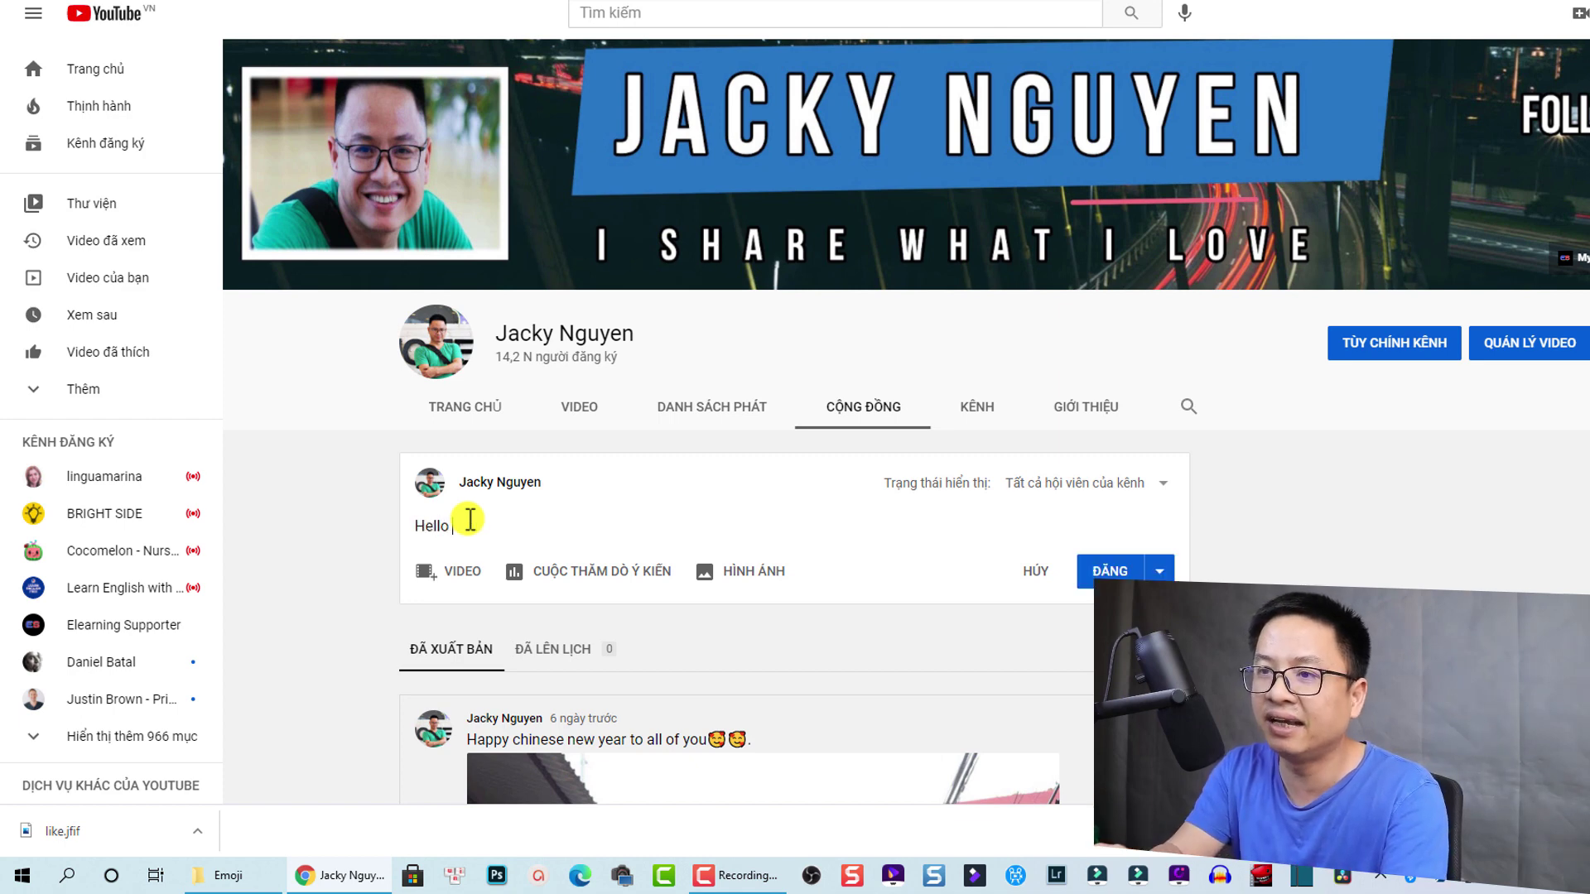
type(", my ")
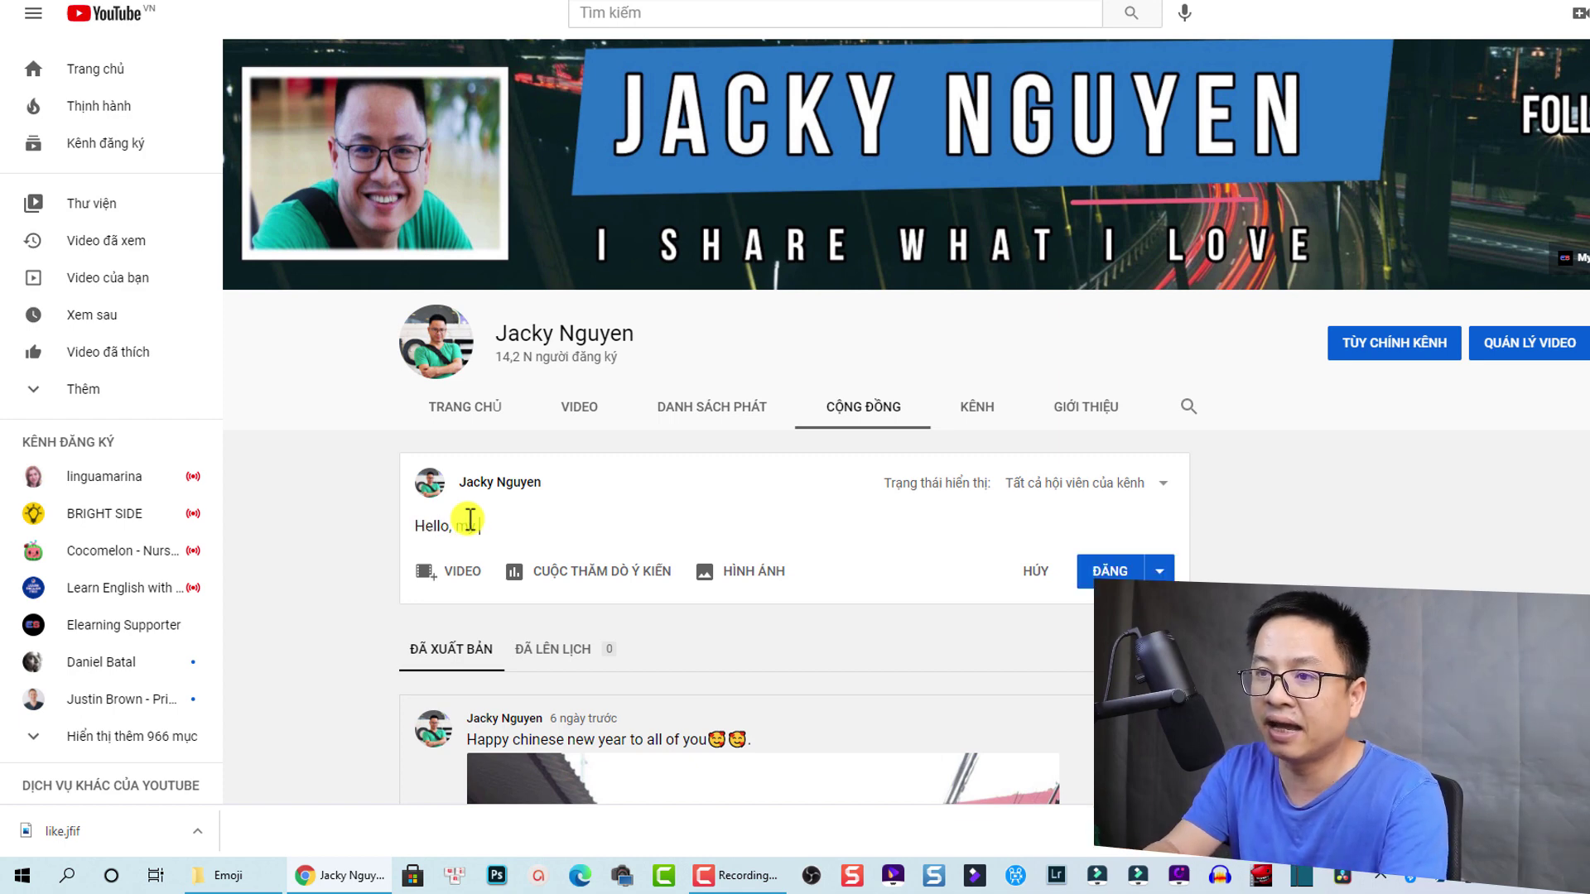
type("membse")
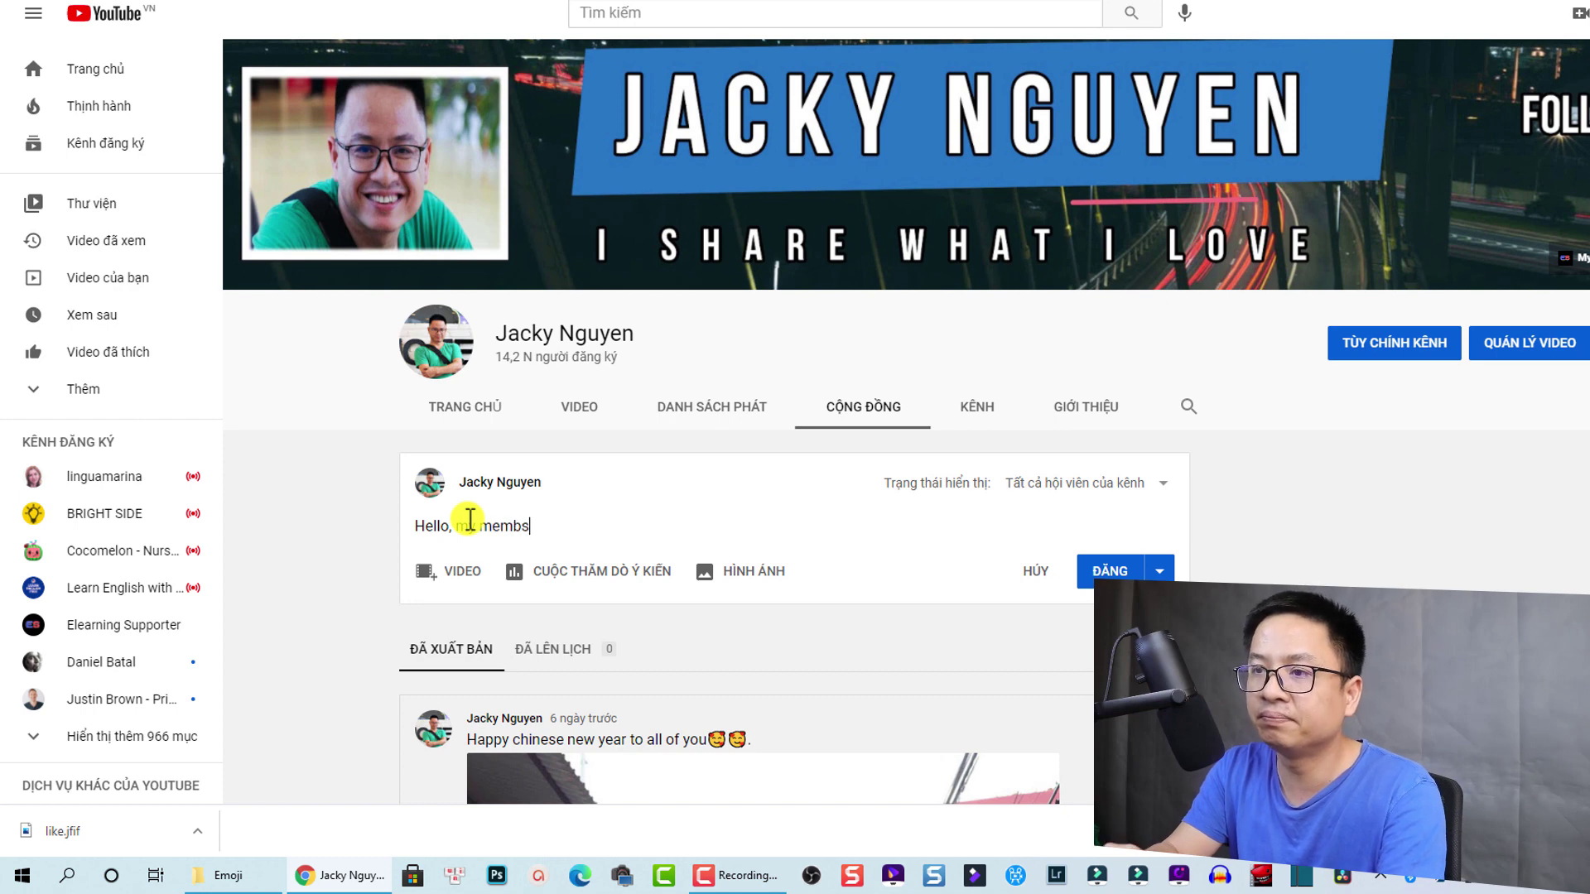
key("BackSpace")
key("BackSpace")
type("ersha")
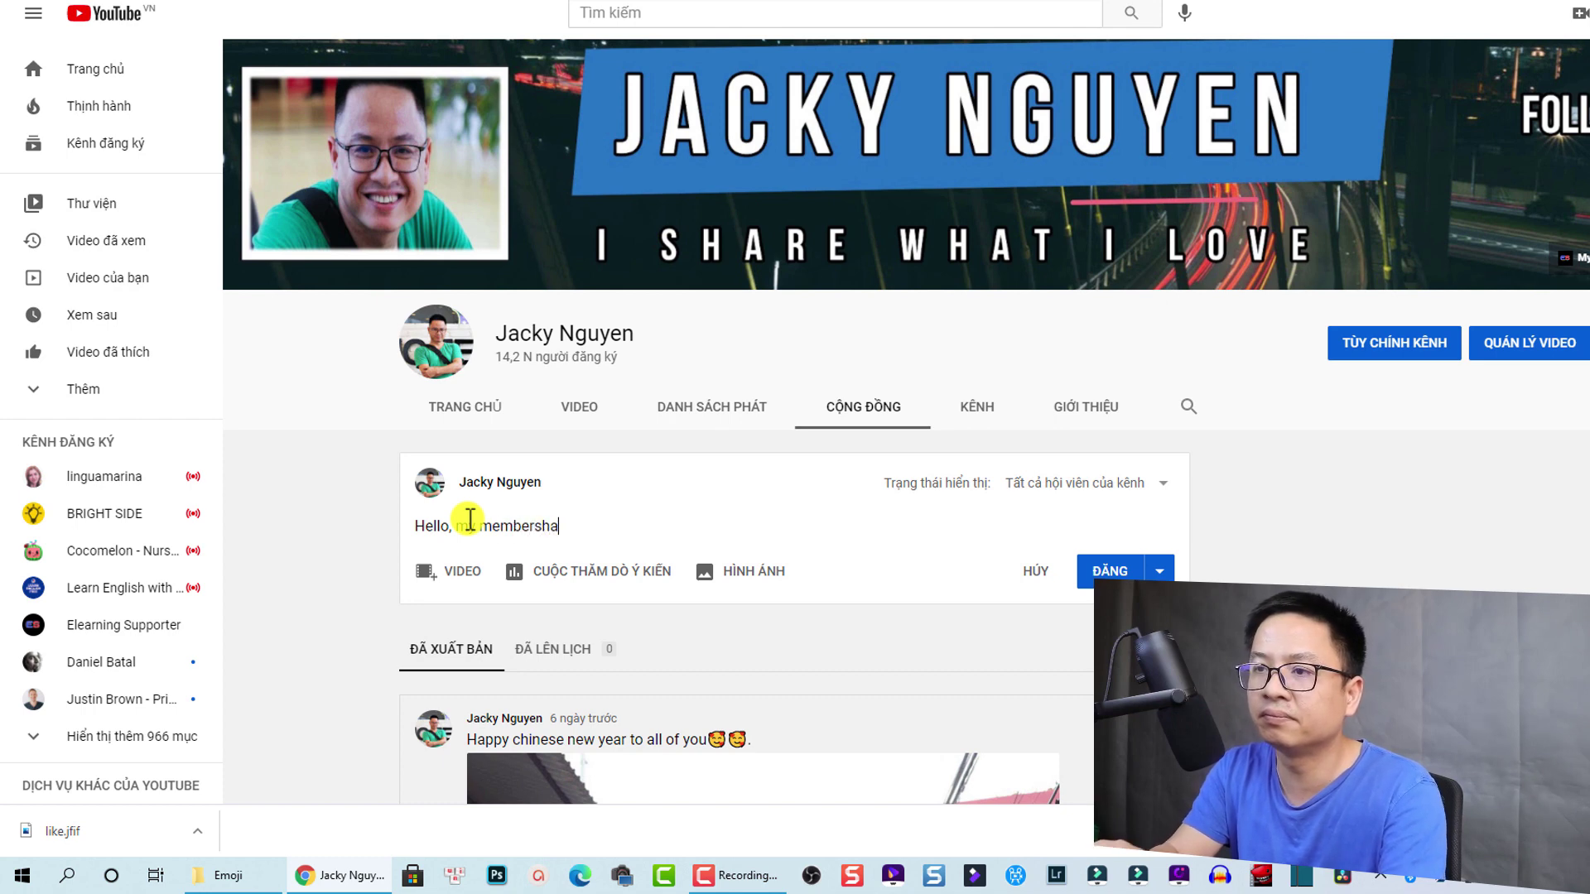
key("BackSpace")
type("ip is act")
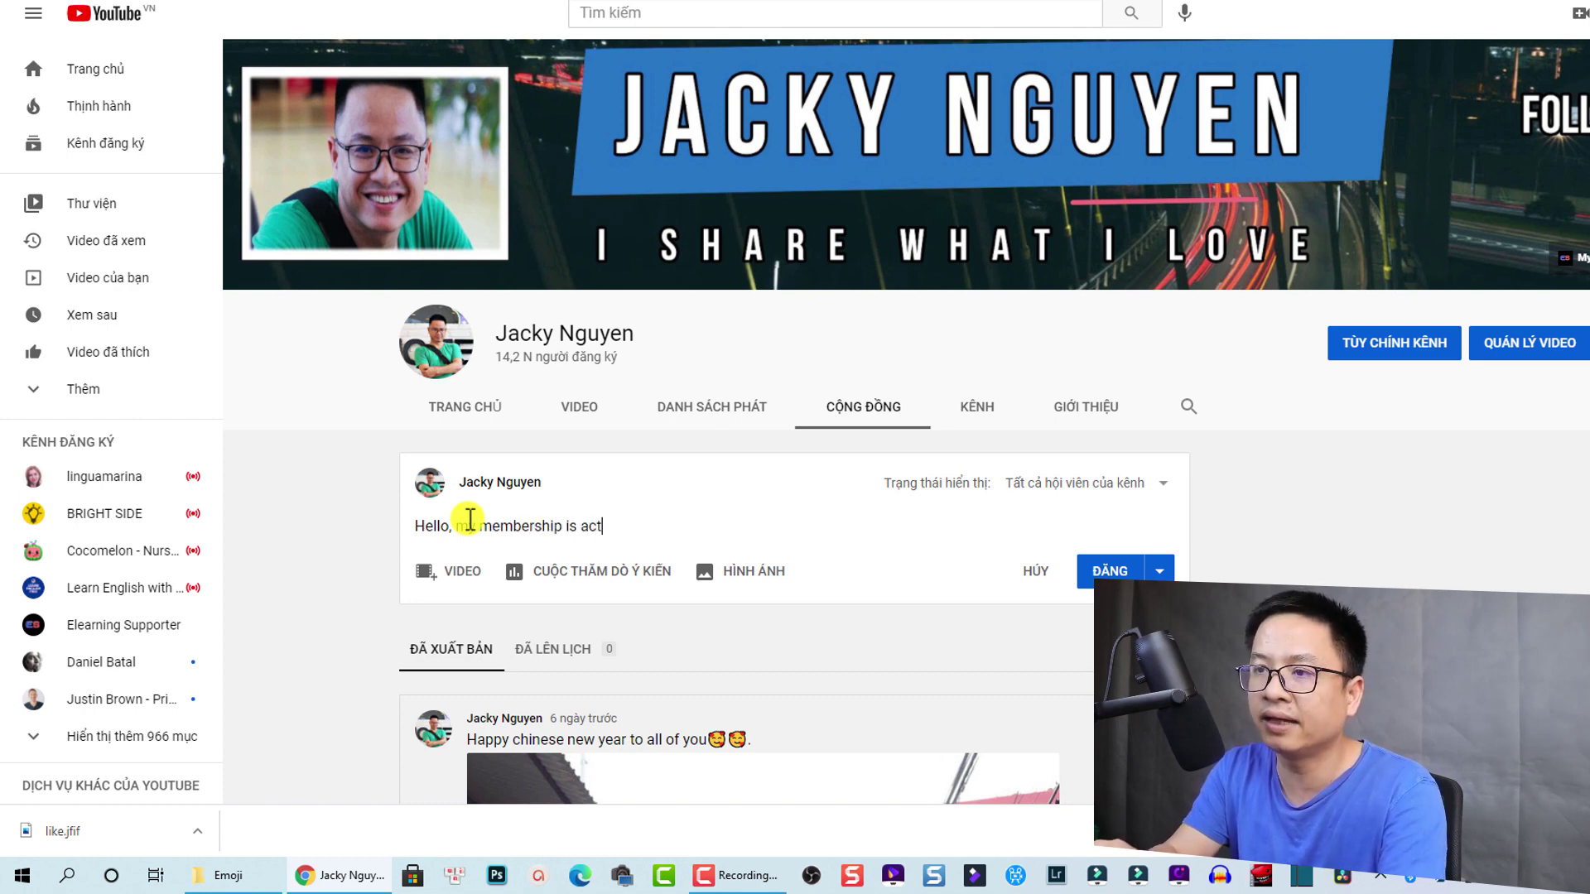
type("ivated .")
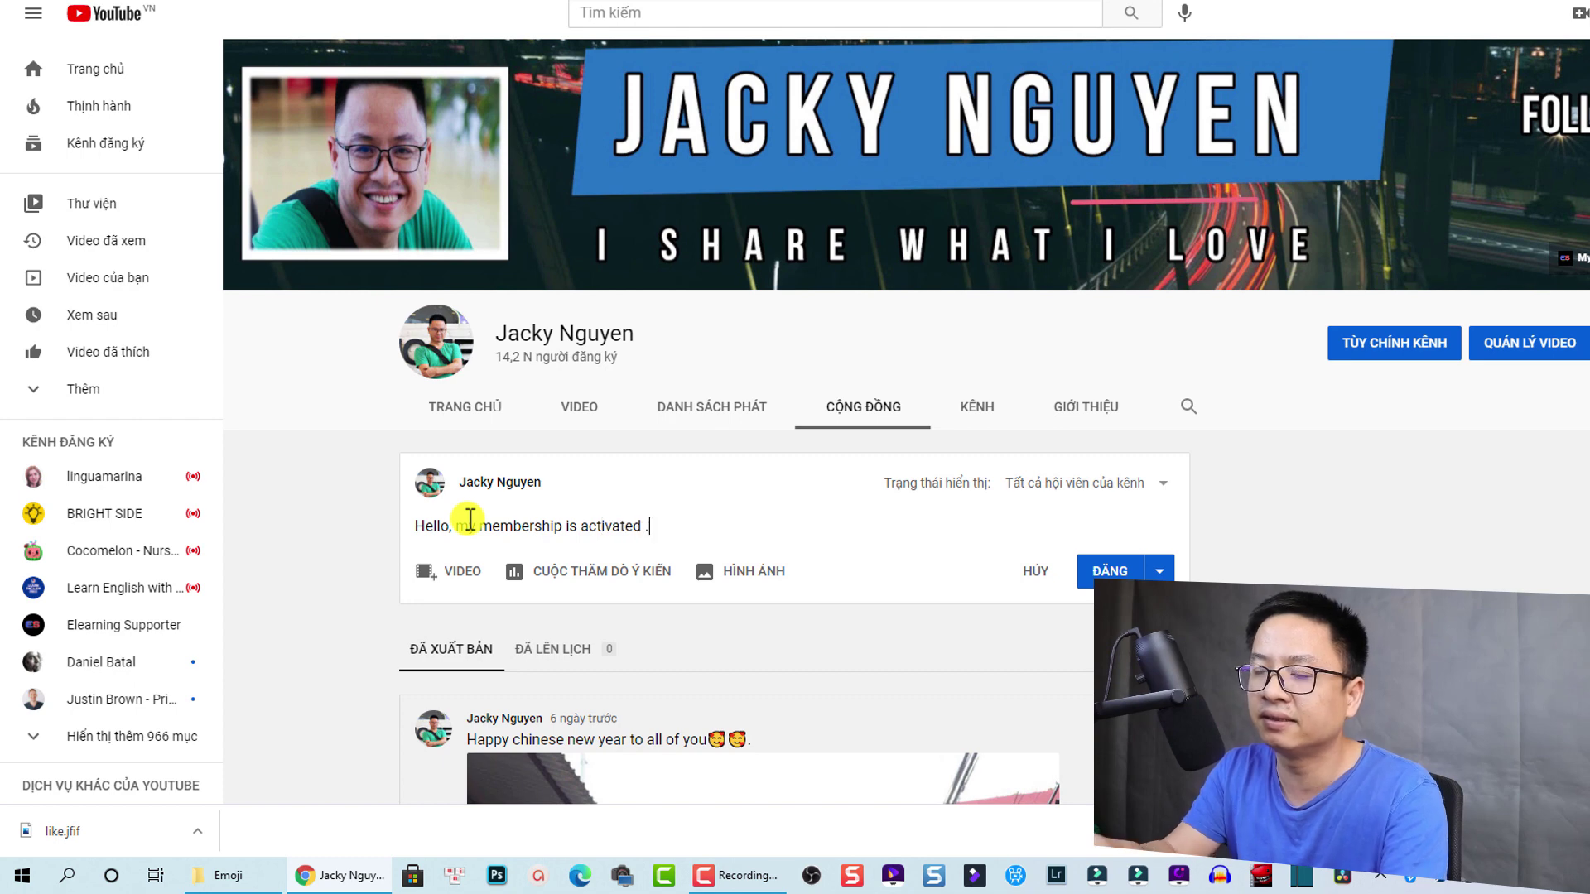
type("K")
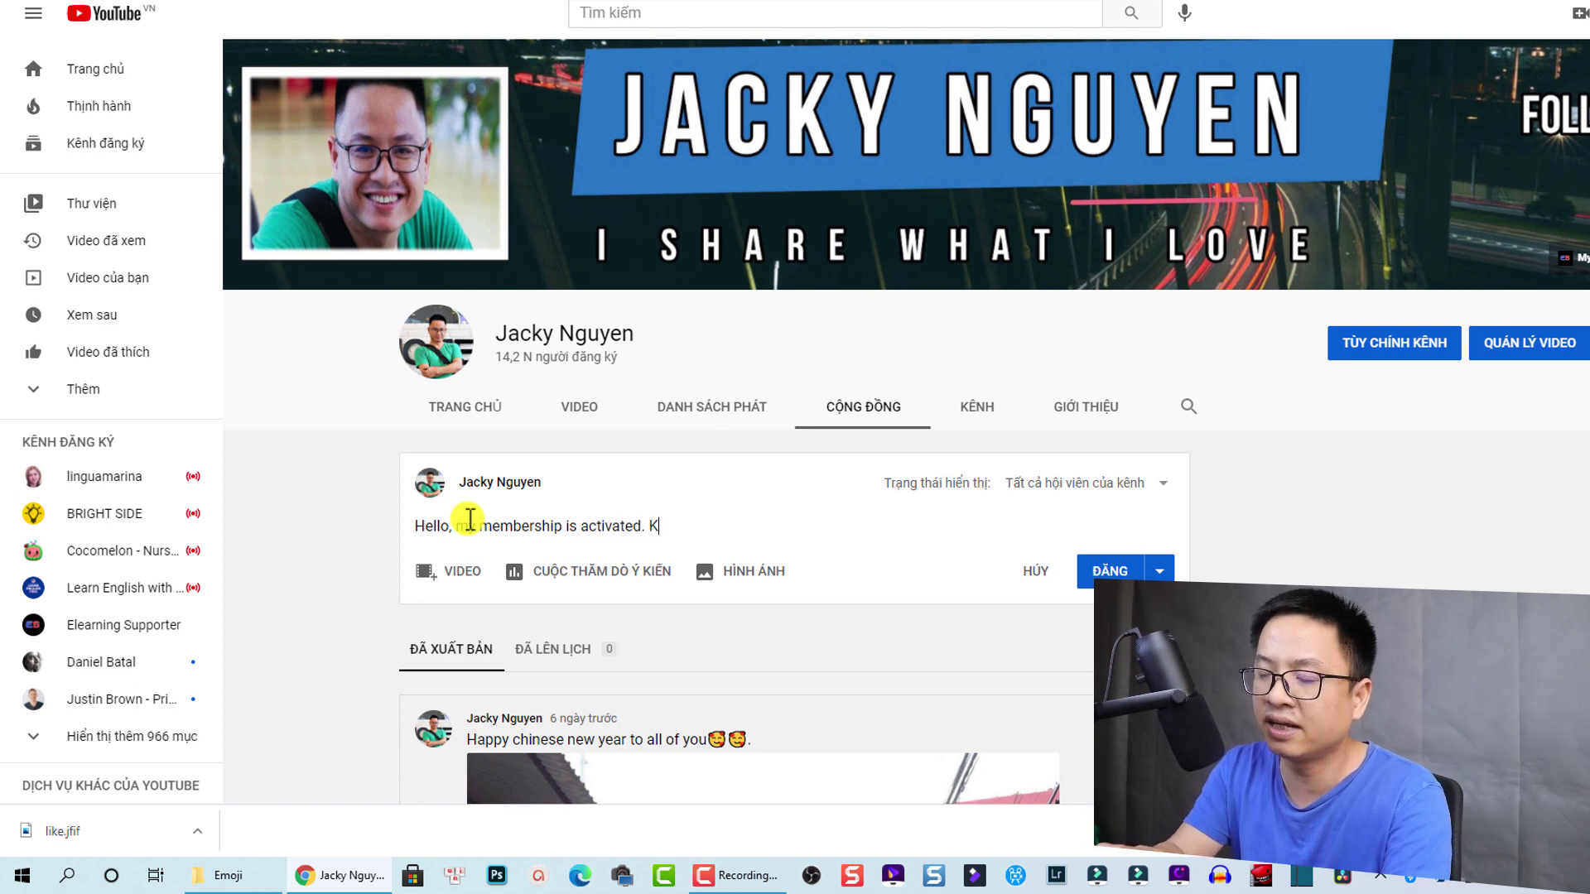
key("BackSpace")
type("Join ")
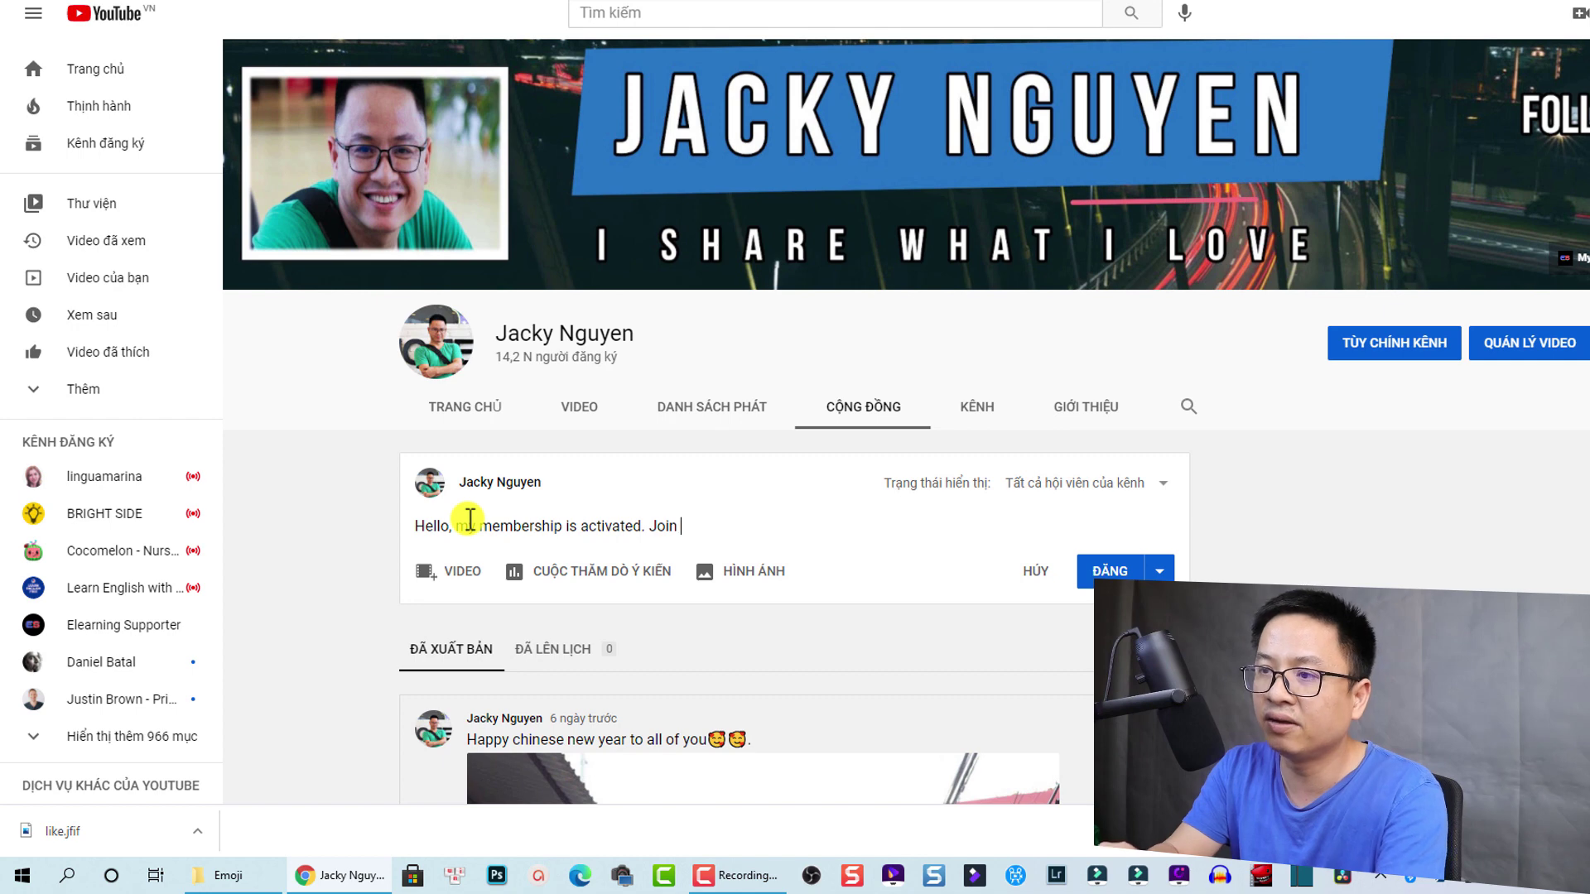
type("now to get mor")
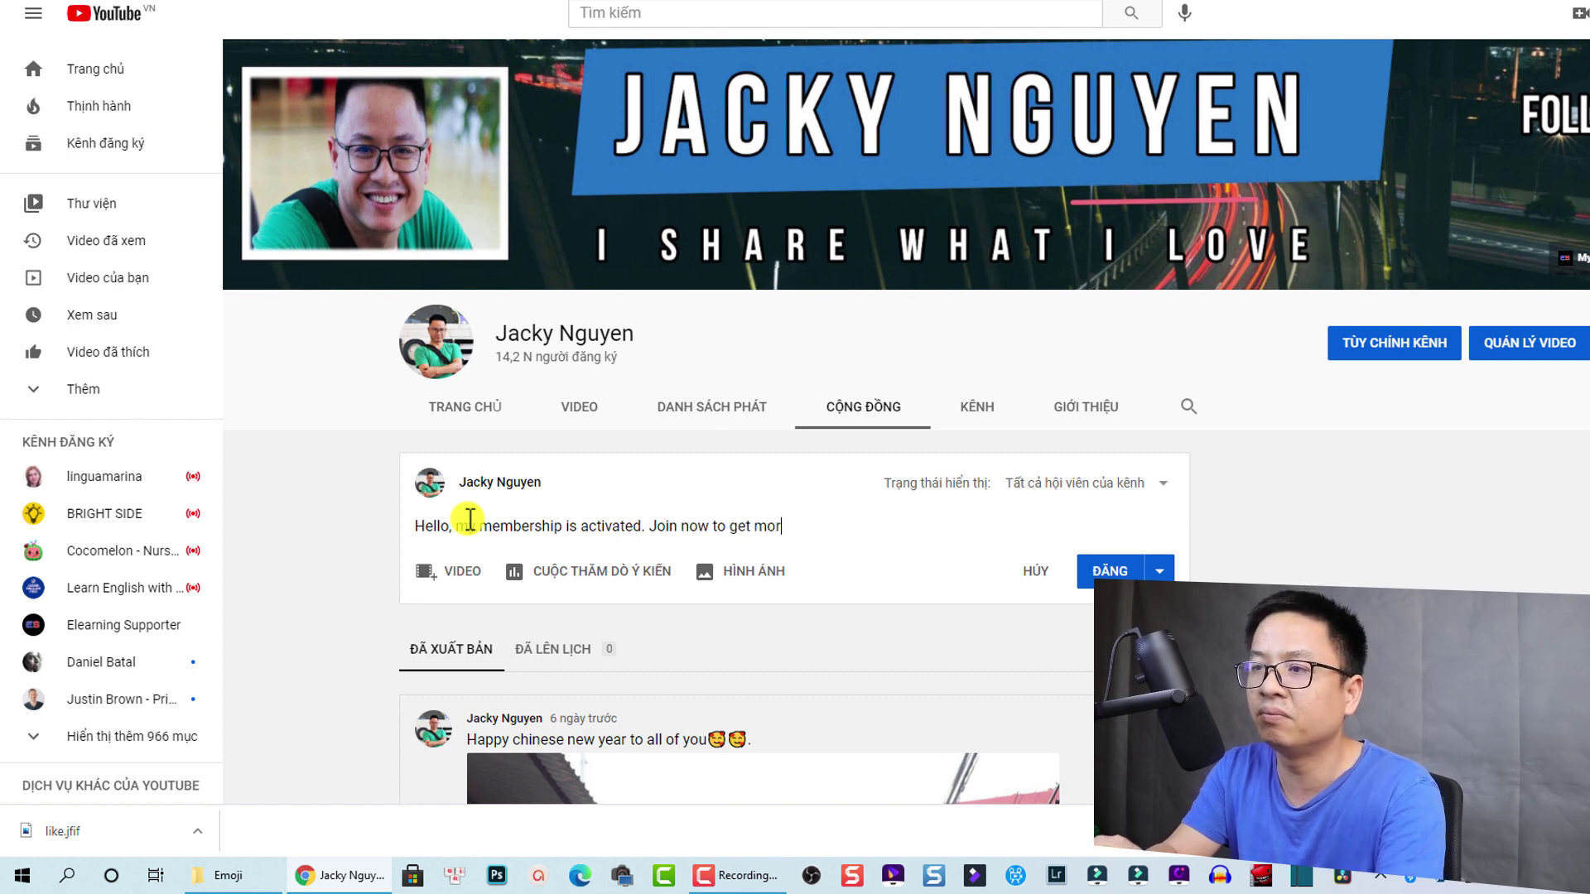
type("e bè")
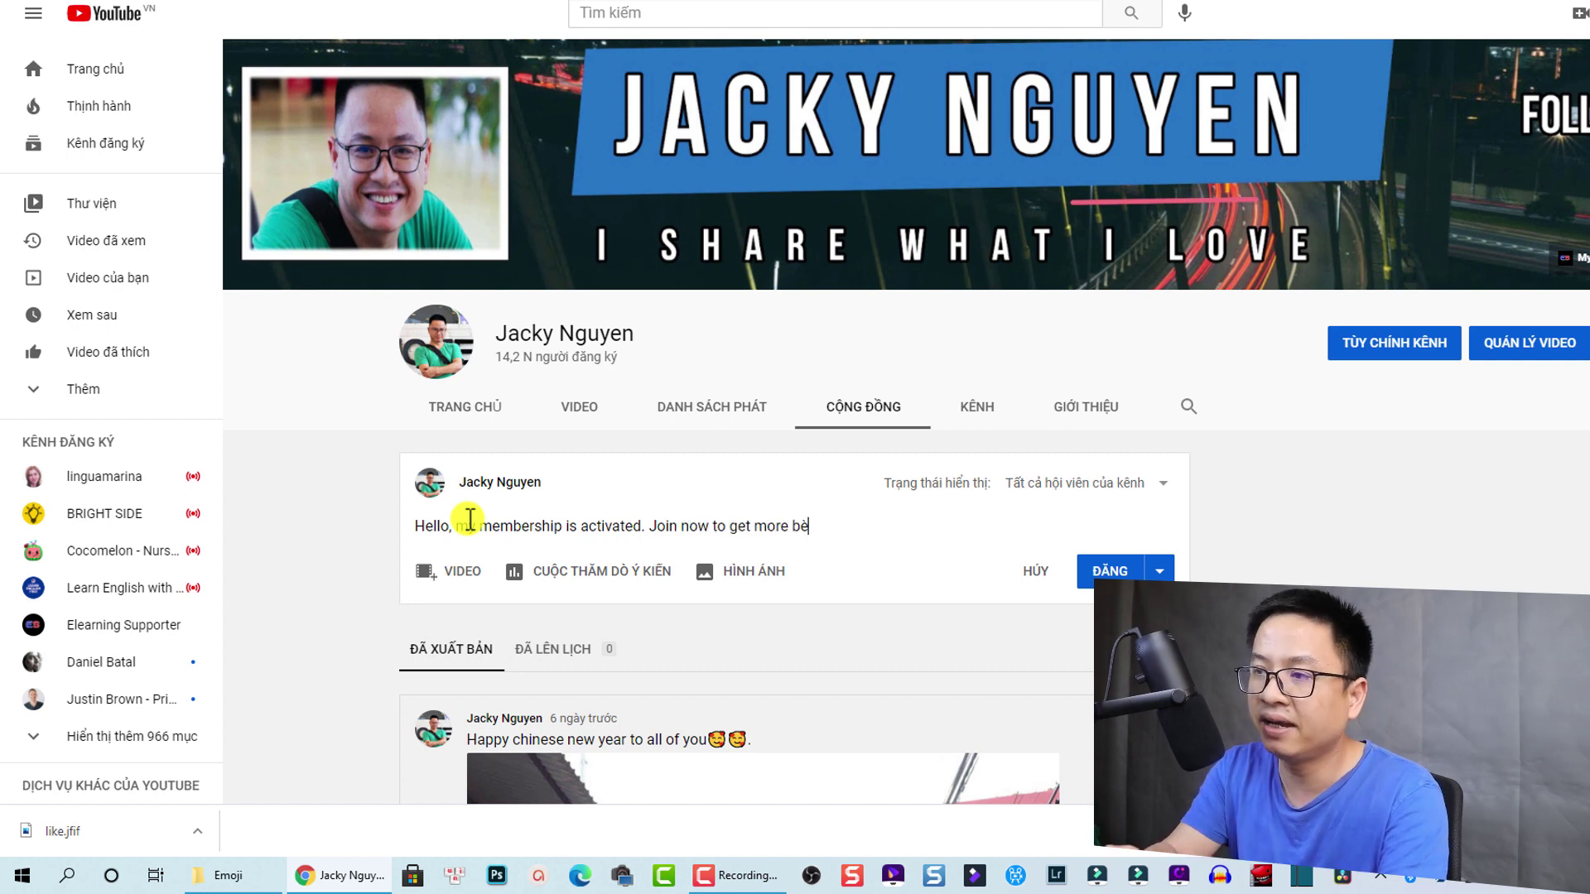
key("BackSpace")
type("ene")
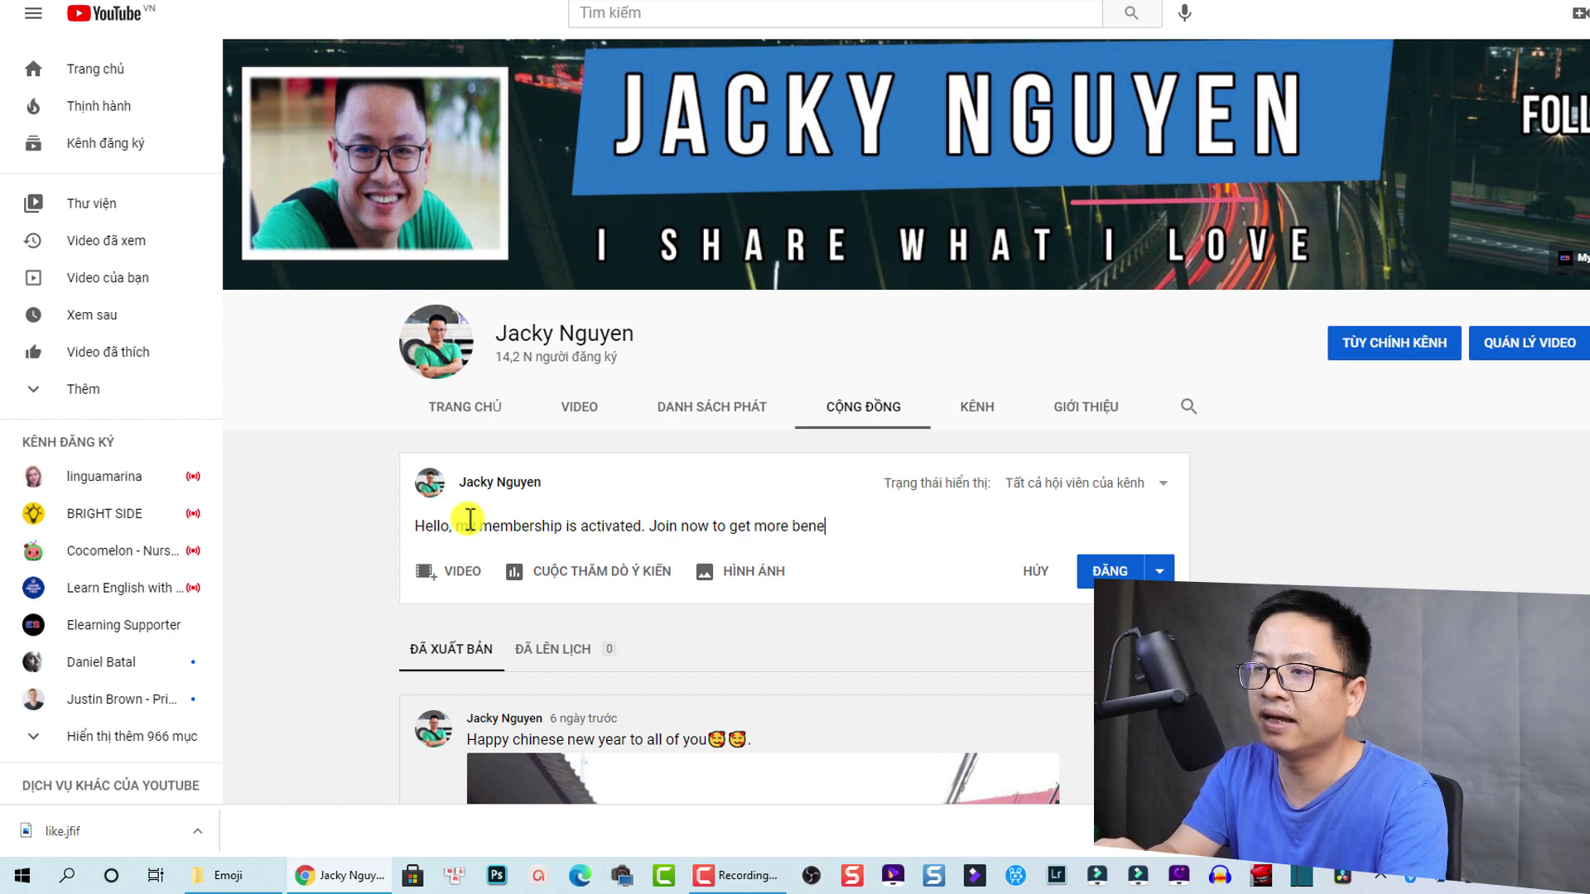
type("fit!!!")
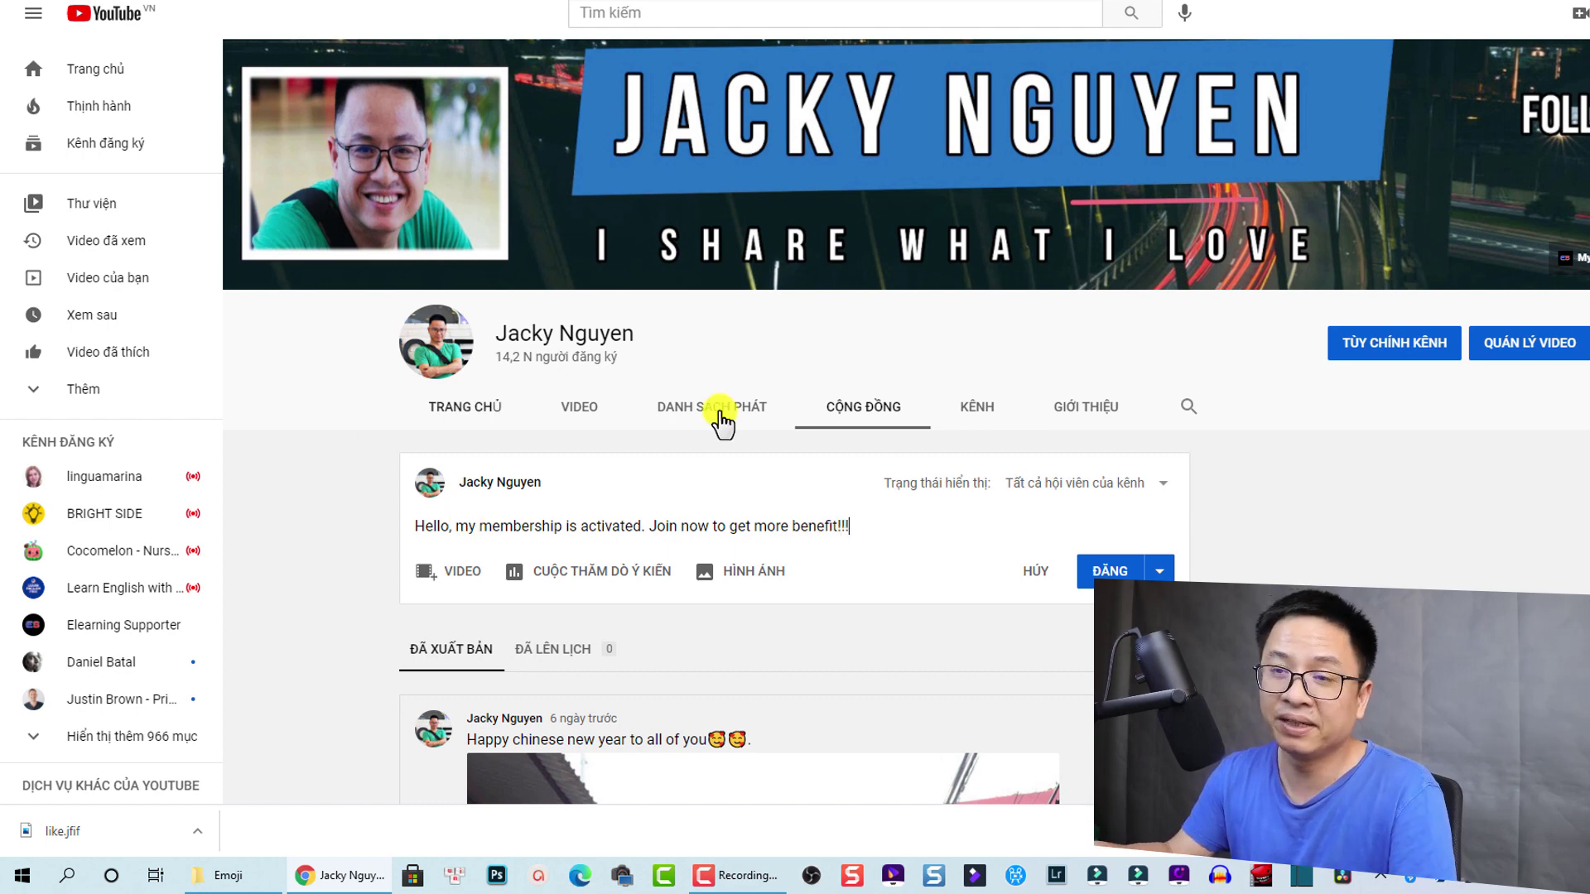
left_click(1113, 571)
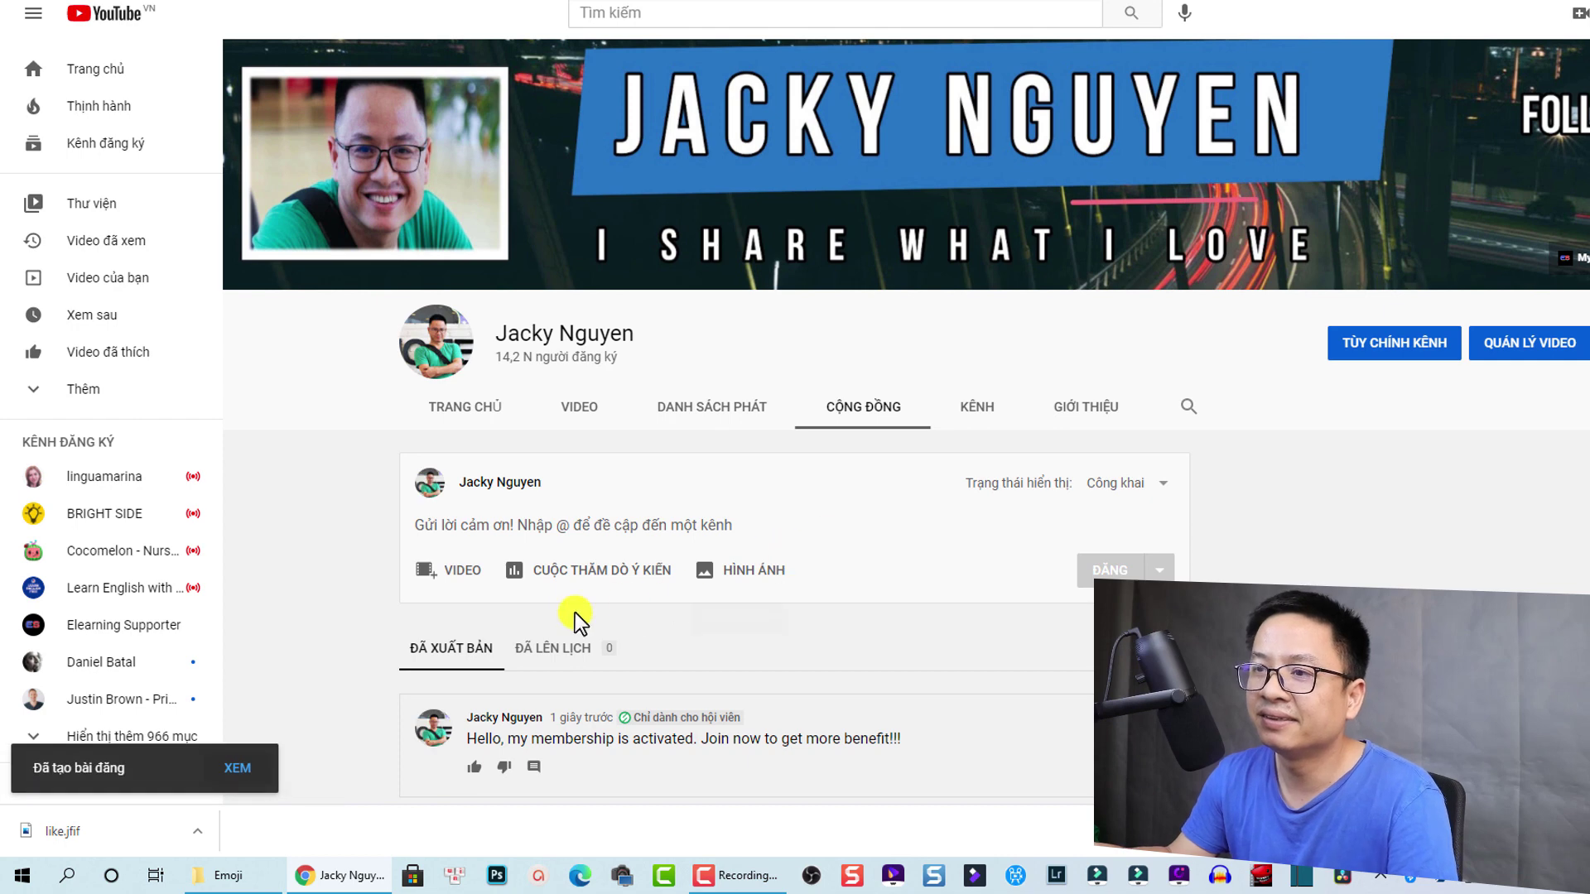
left_click(674, 15)
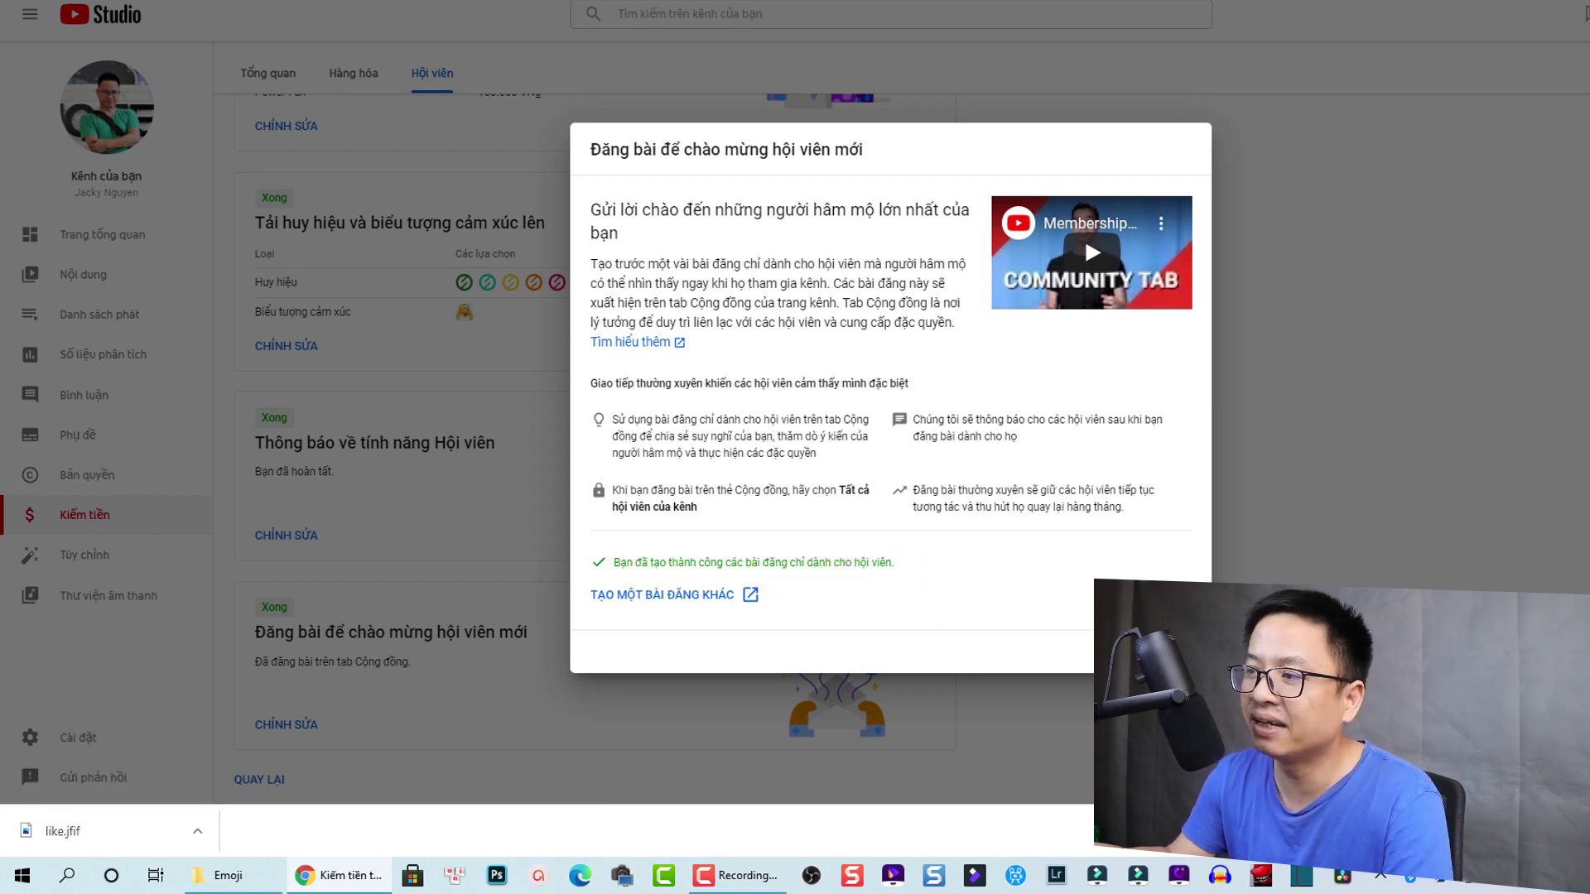
Step: Close the completed welcome-post dialog and check the Hội viên page shows 100% complete
left_click(1151, 651)
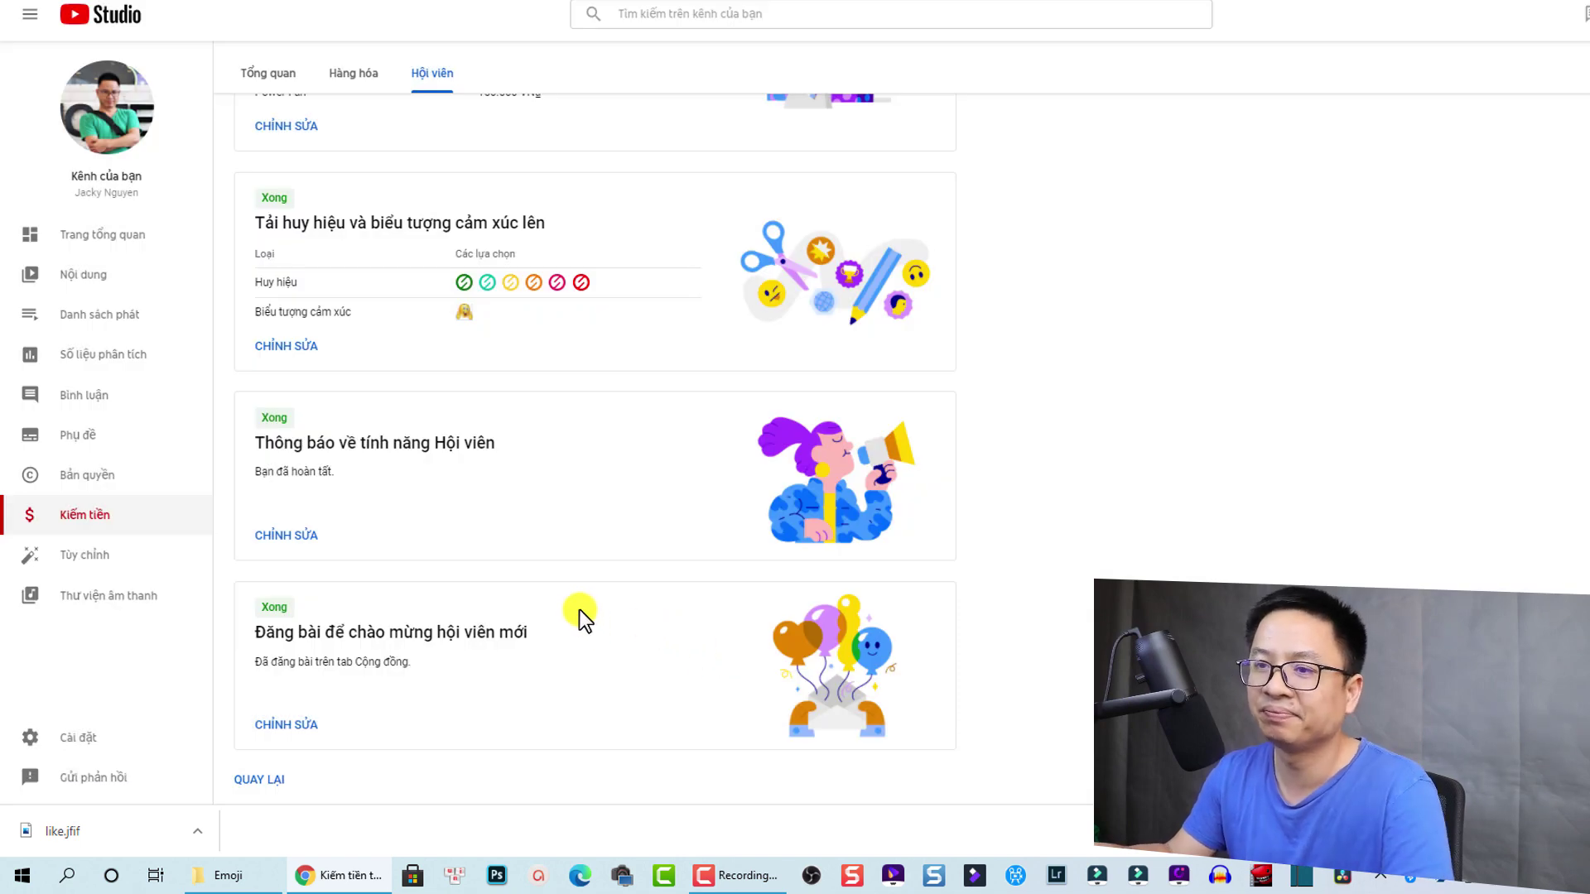
scroll(463, 535, "up", 7)
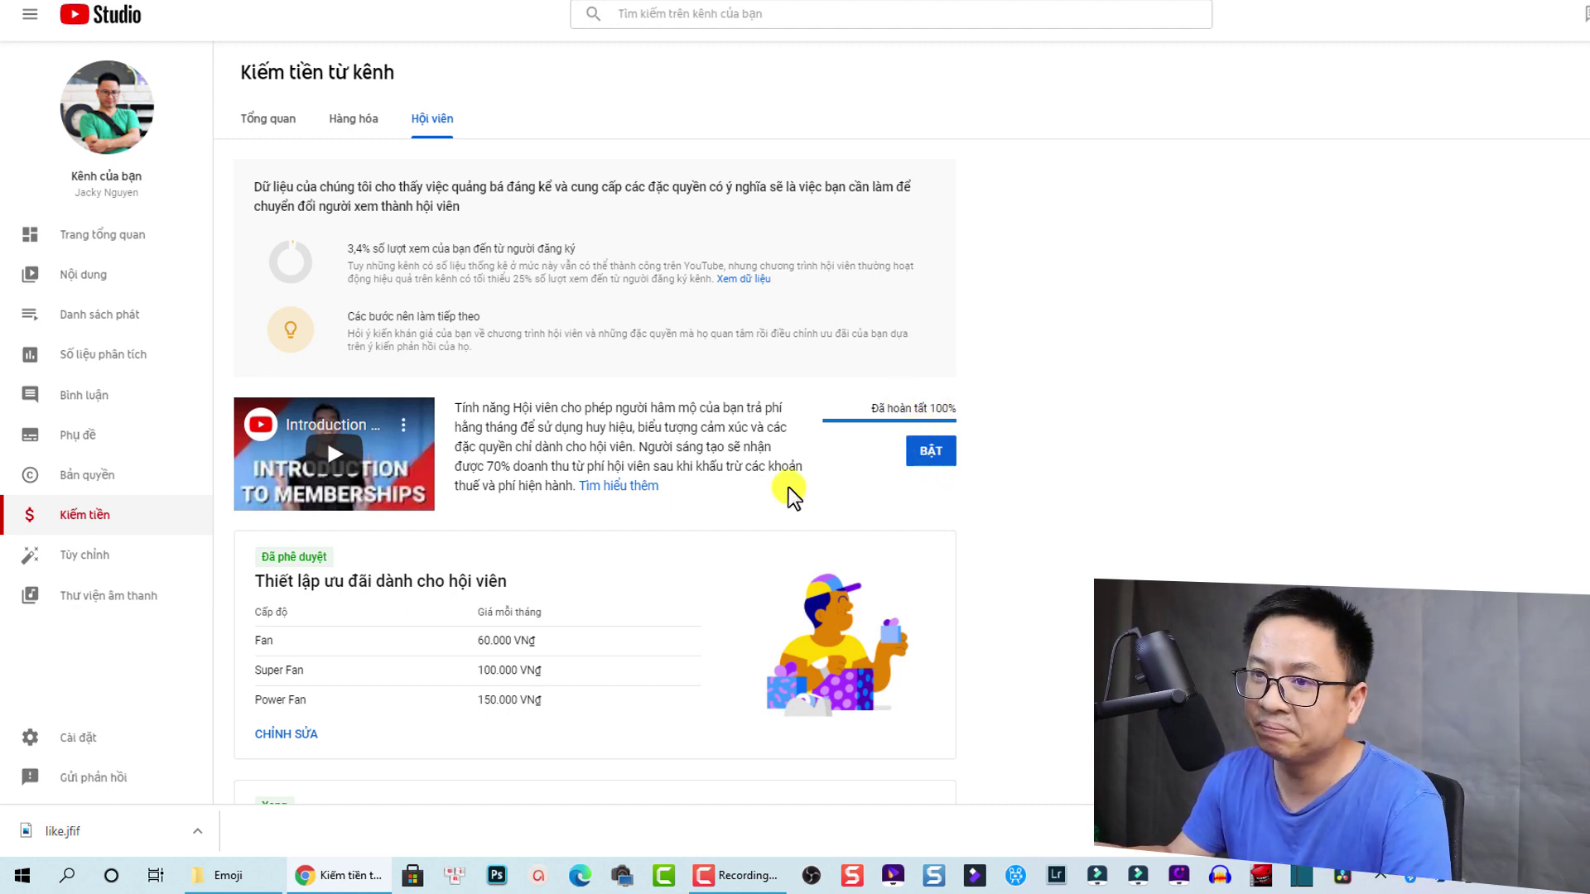
scroll(331, 538, "down", 2)
scroll(256, 632, "down", 3)
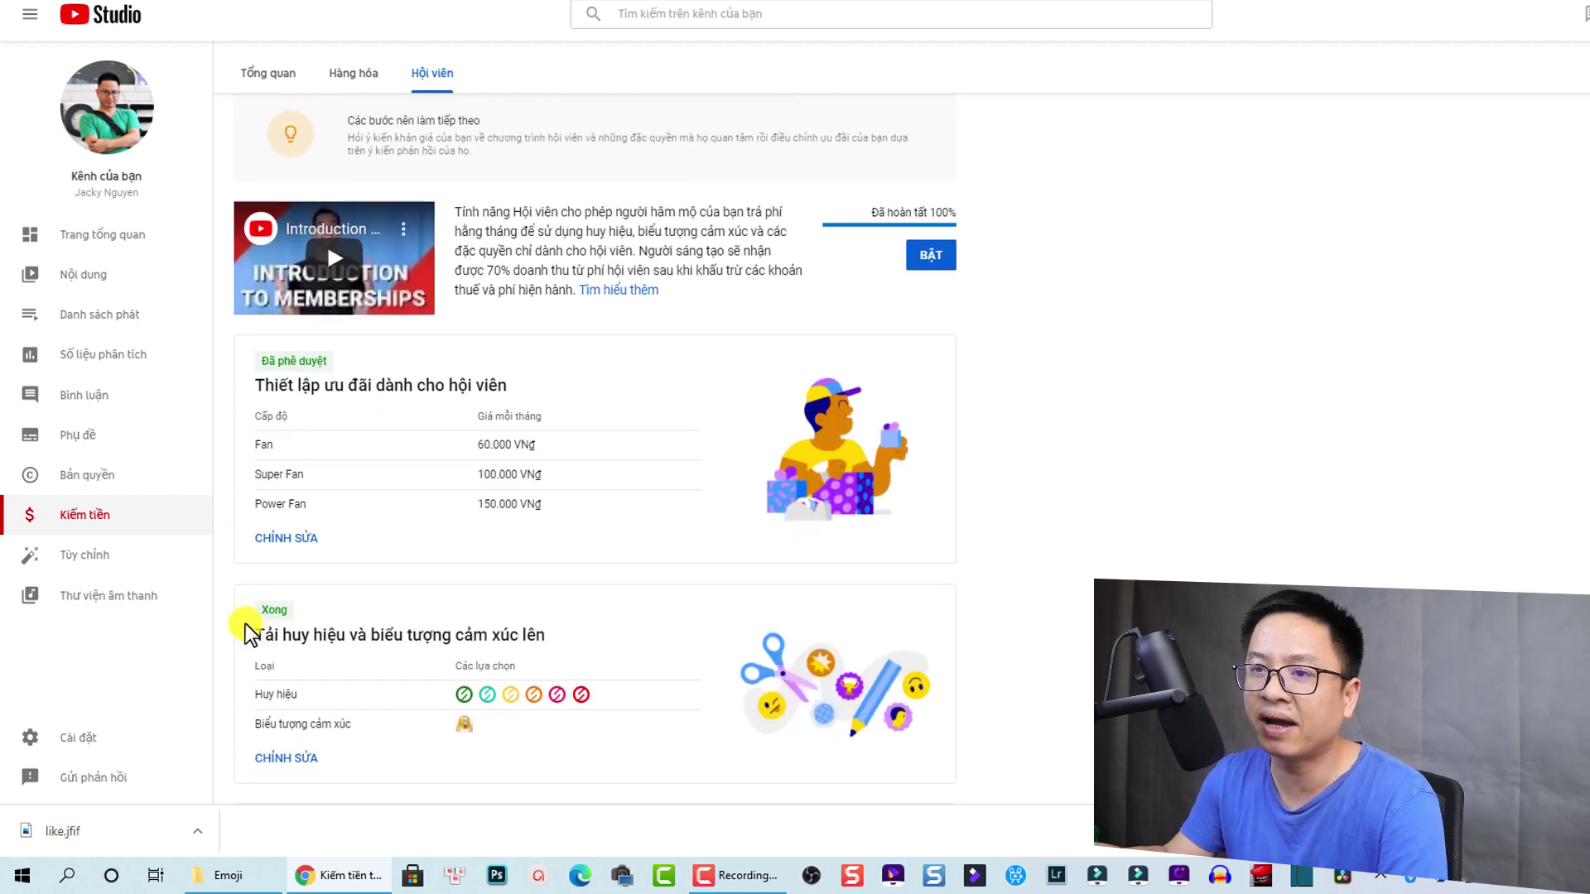